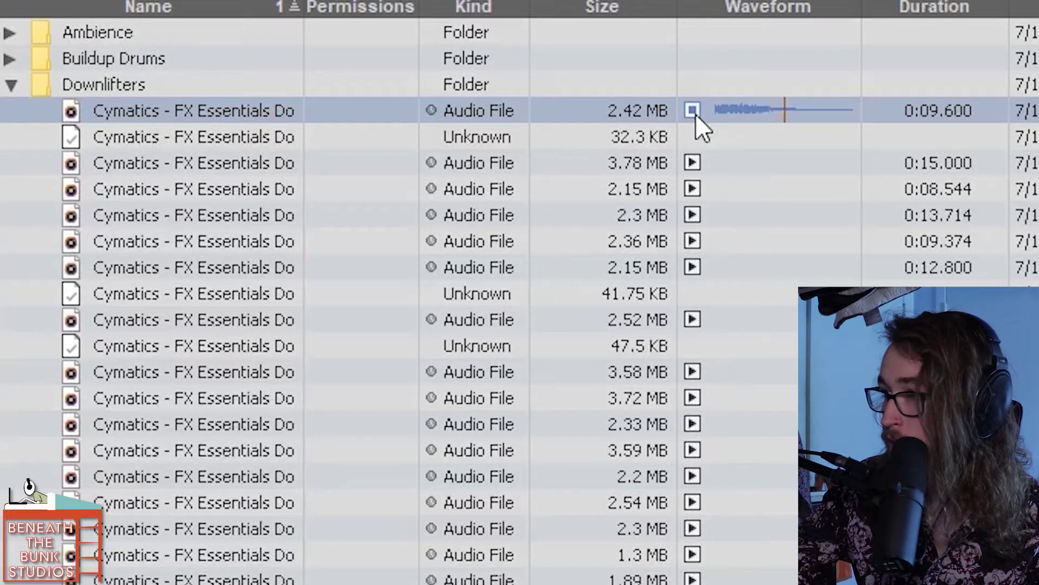
# Stop the downlifter preview, close the Downlifters folder and audition the first two audio samples in the Impacts folder.
pyautogui.click(695, 111)
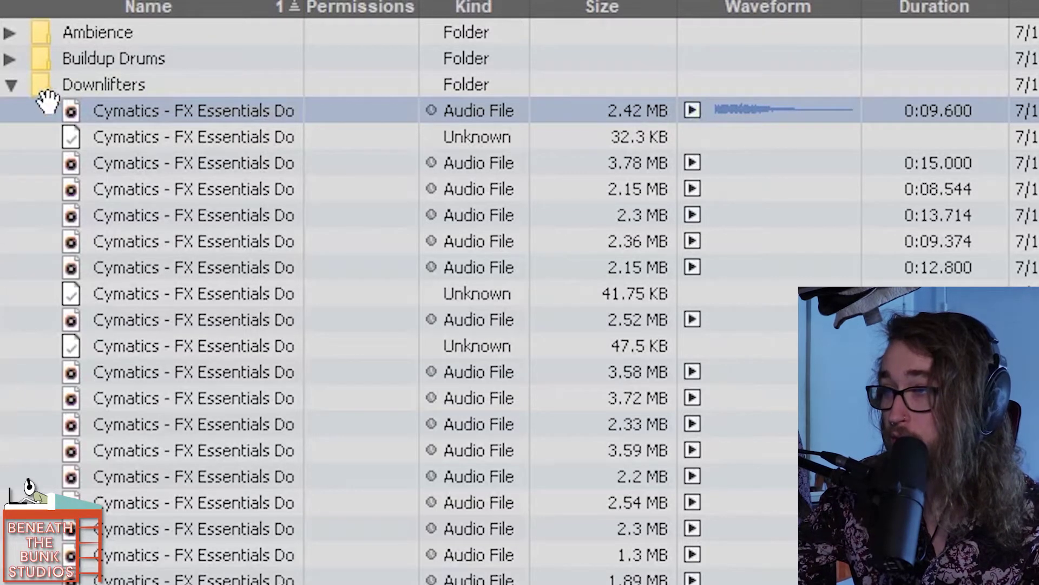
pyautogui.click(11, 85)
pyautogui.click(11, 111)
pyautogui.click(692, 134)
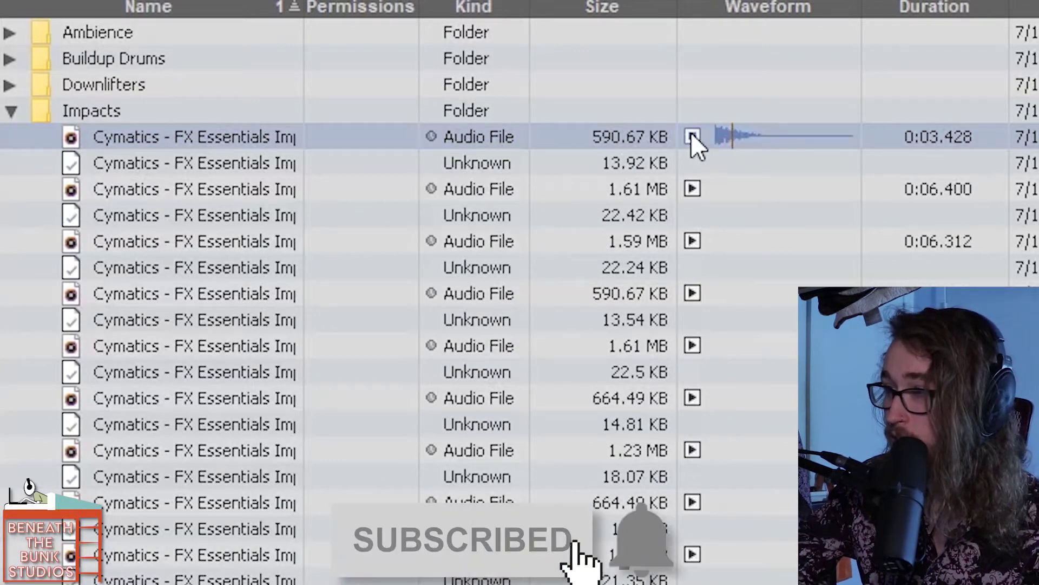
pyautogui.click(694, 187)
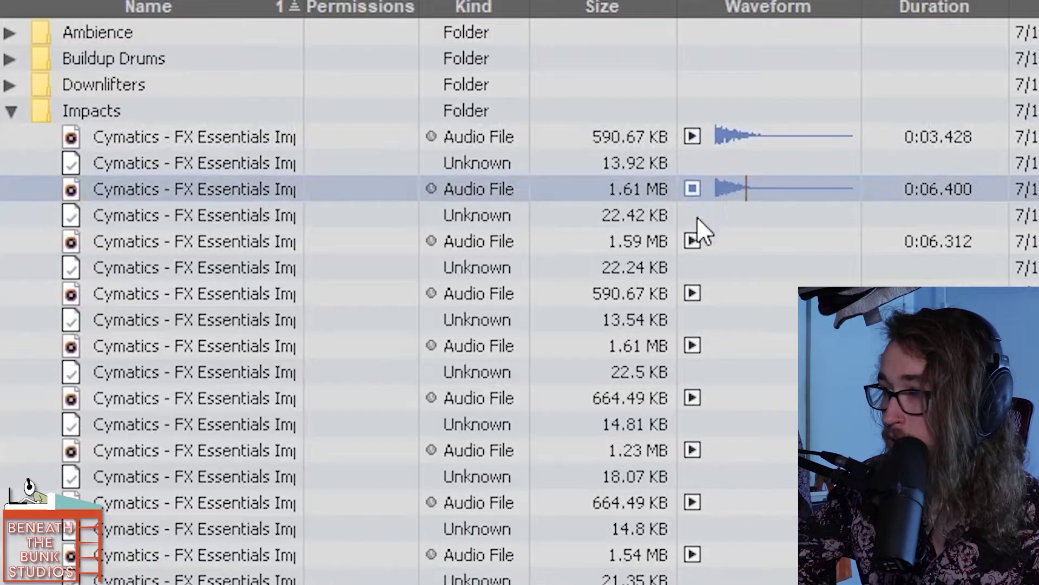
pyautogui.click(700, 187)
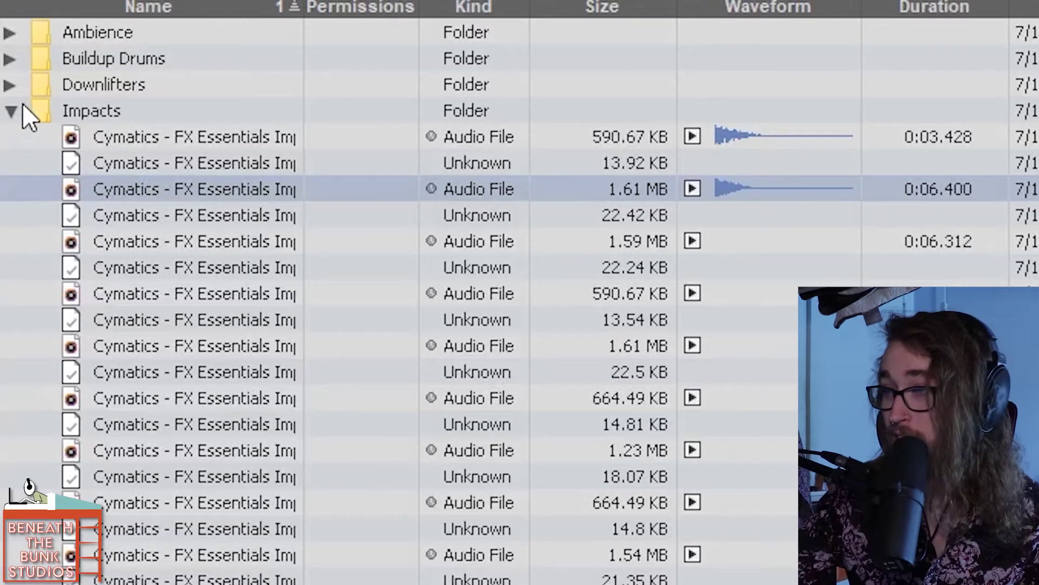
pyautogui.click(11, 111)
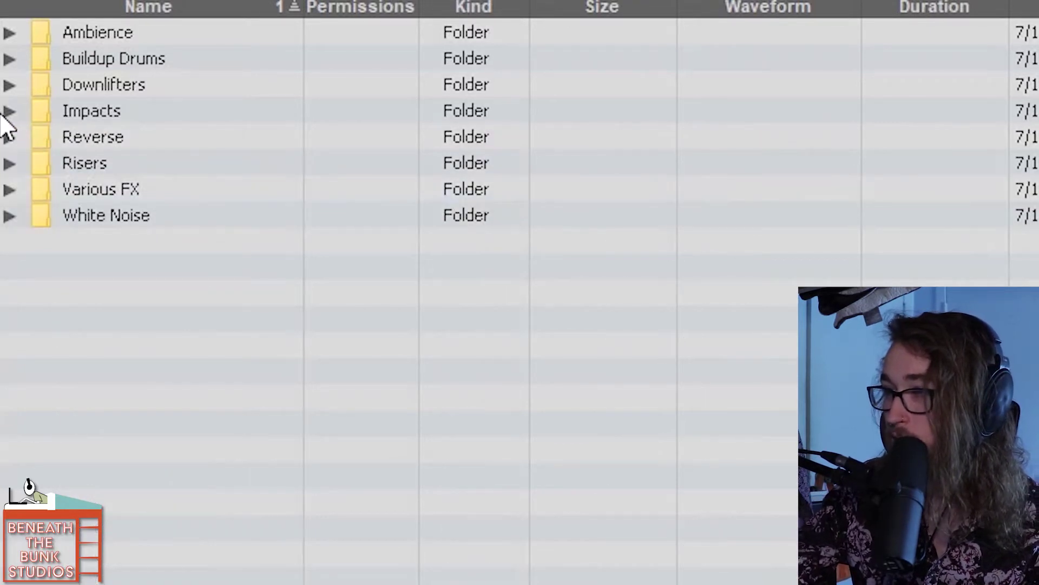
# Audition the first and third audio samples in the Various FX folder and close the folder again.
pyautogui.click(11, 190)
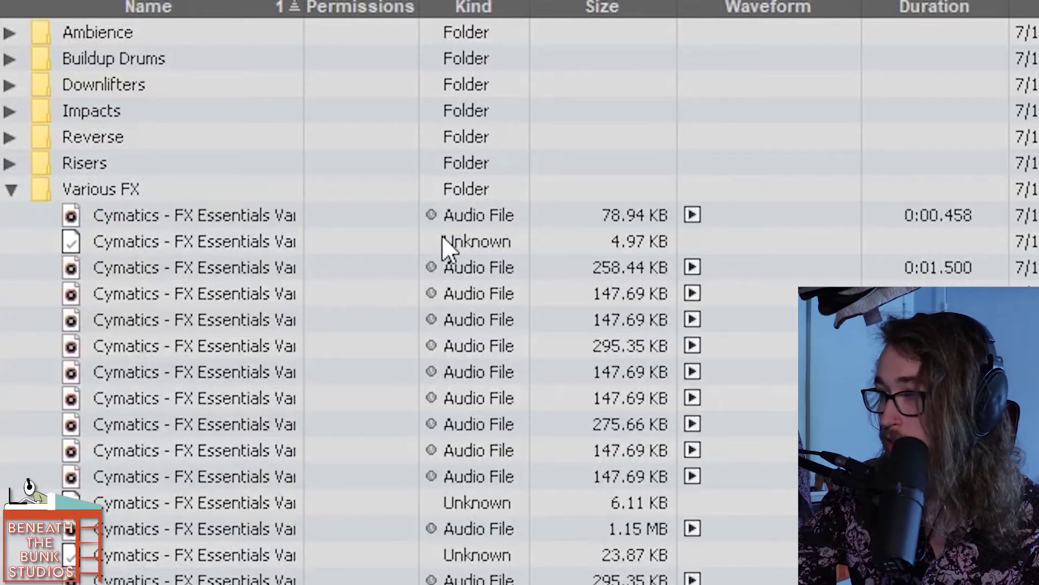
pyautogui.click(693, 215)
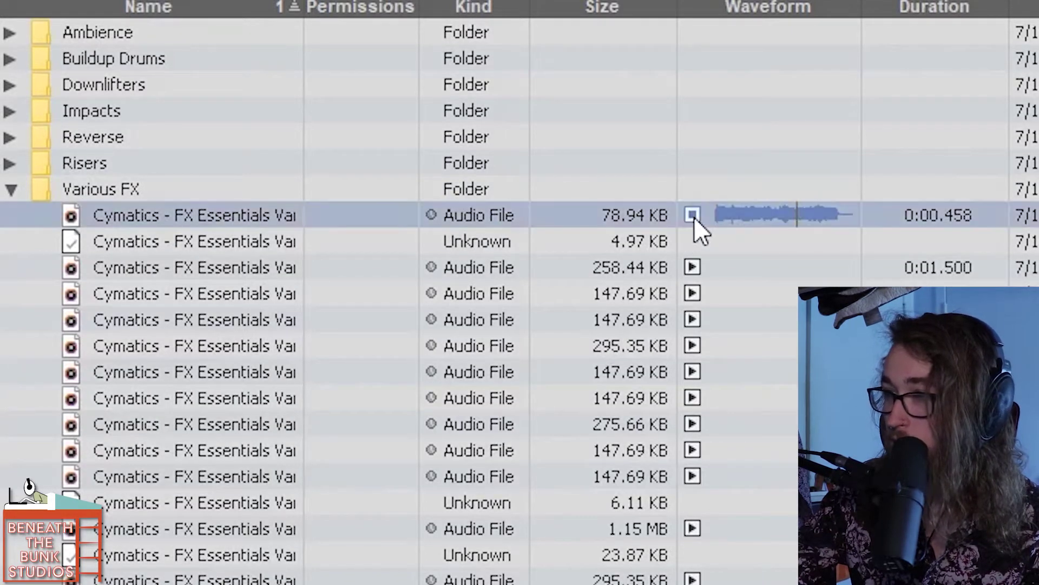
pyautogui.click(693, 294)
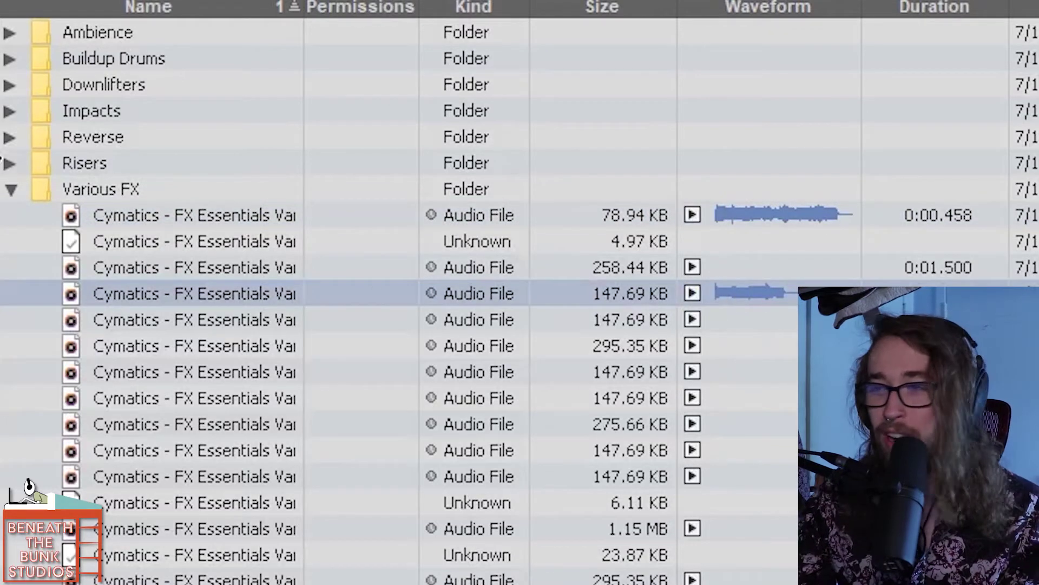
pyautogui.click(12, 189)
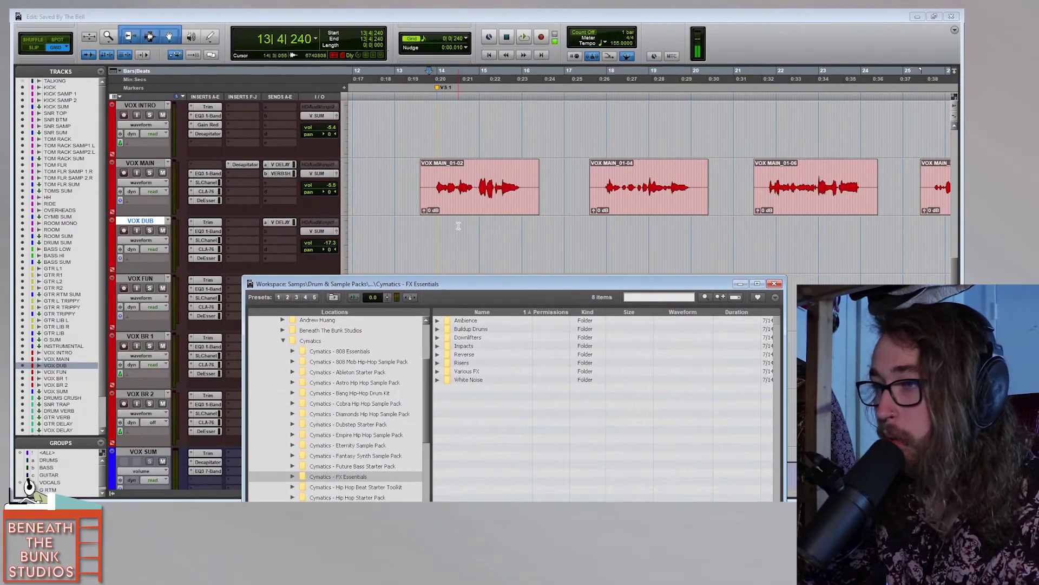
# Play the session from just before the VS 1 marker to hear the start of the verse, and stop playback.
pyautogui.click(432, 219)
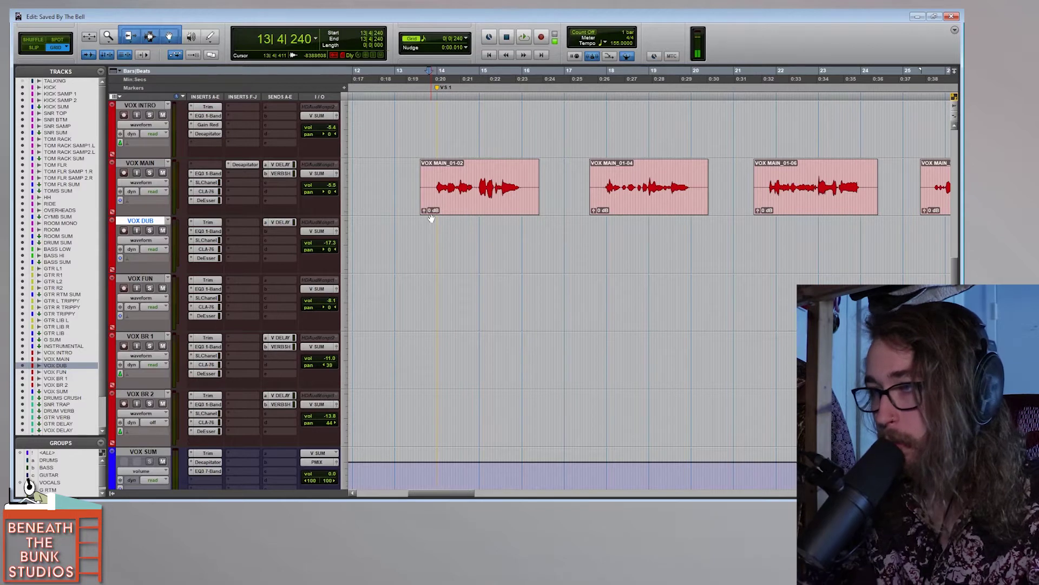
pyautogui.press('space')
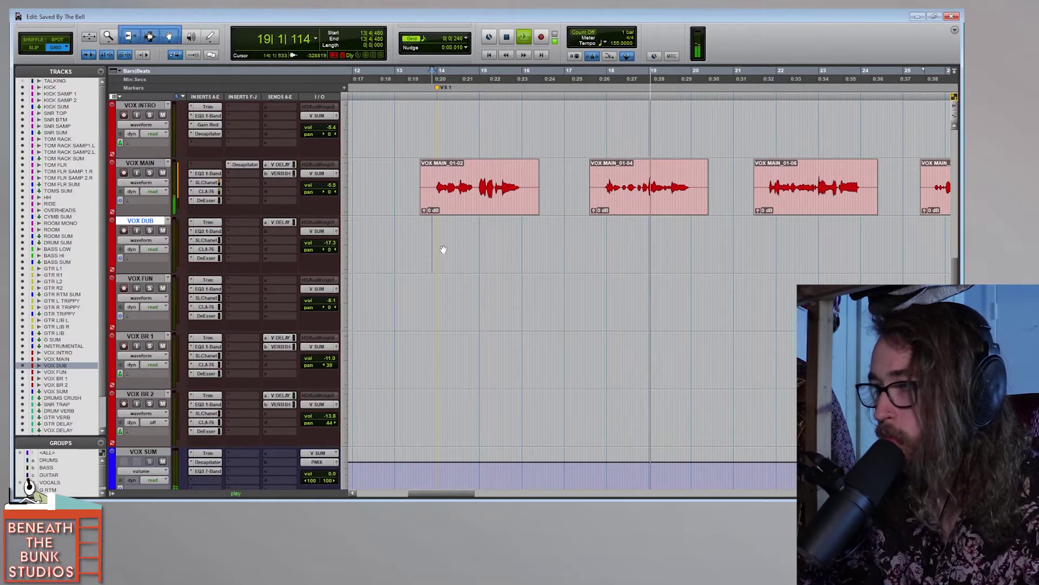
pyautogui.press('space')
# Place the edit cursor on the VOX DUB track at bar 11, between the INTRO BAND and VS 1 markers.
pyautogui.click(427, 231)
pyautogui.hotkey('ctrl', '[')
pyautogui.scroll(1, 565, 248)
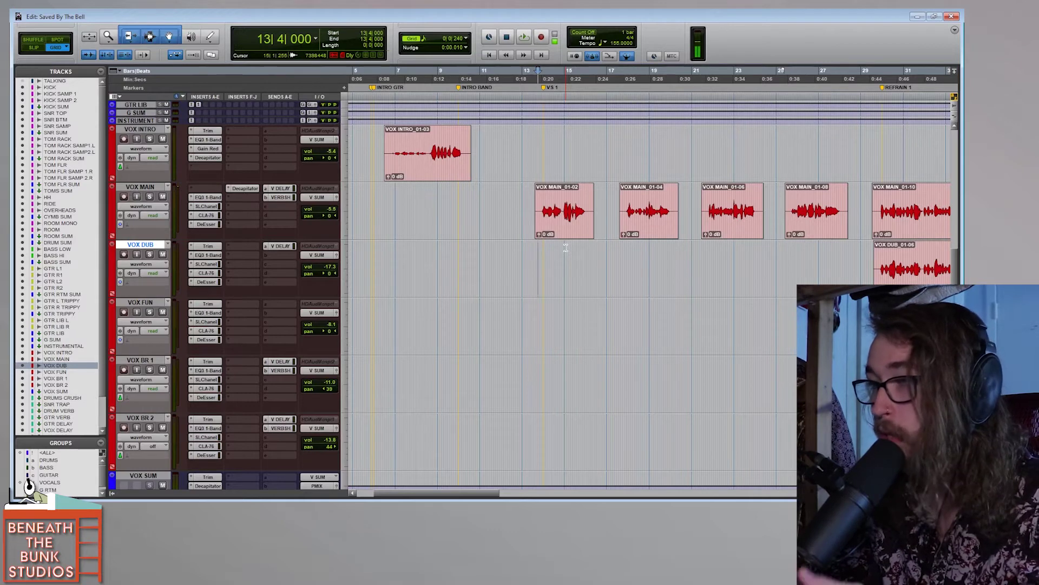
pyautogui.scroll(-1, 547, 253)
pyautogui.click(536, 251)
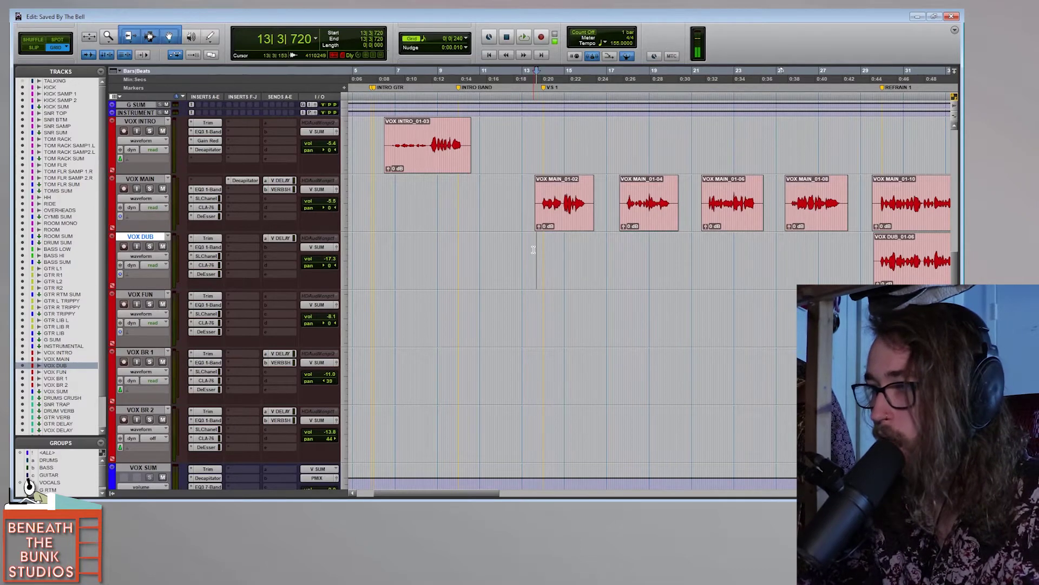
pyautogui.click(533, 250)
pyautogui.press('t')
pyautogui.press('t')
pyautogui.click(601, 238)
pyautogui.press('r')
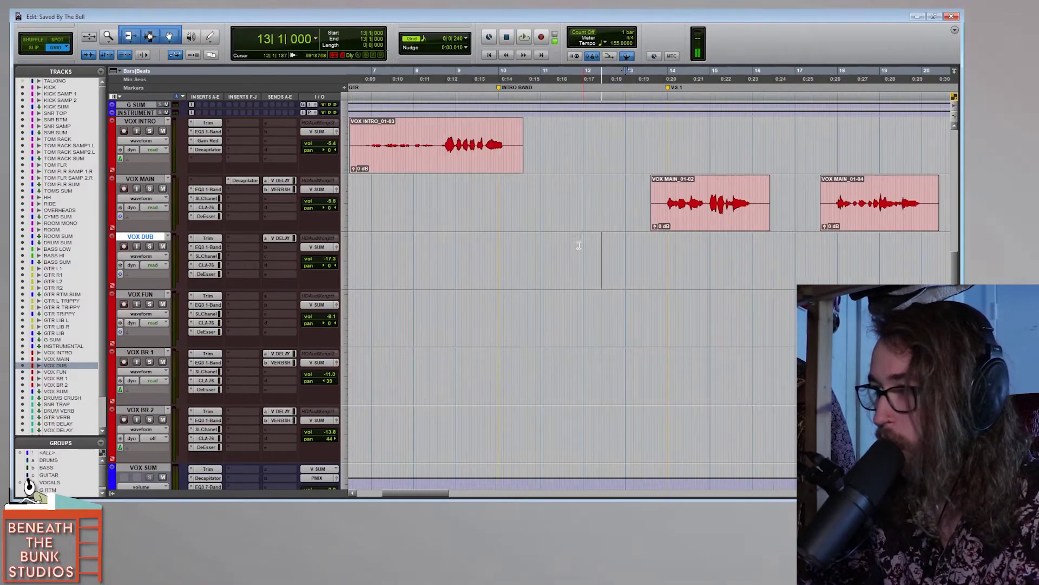
pyautogui.click(542, 250)
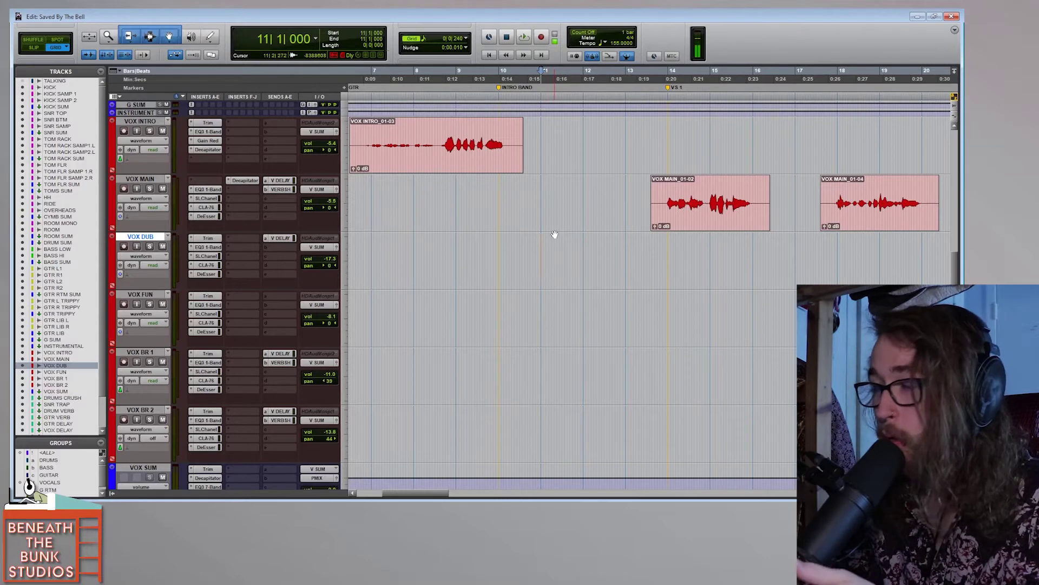
# Look through the track list from the vocal tracks down to the master, selecting the VOX SUM track on the way.
pyautogui.scroll(1, 562, 223)
pyautogui.scroll(-1, 562, 223)
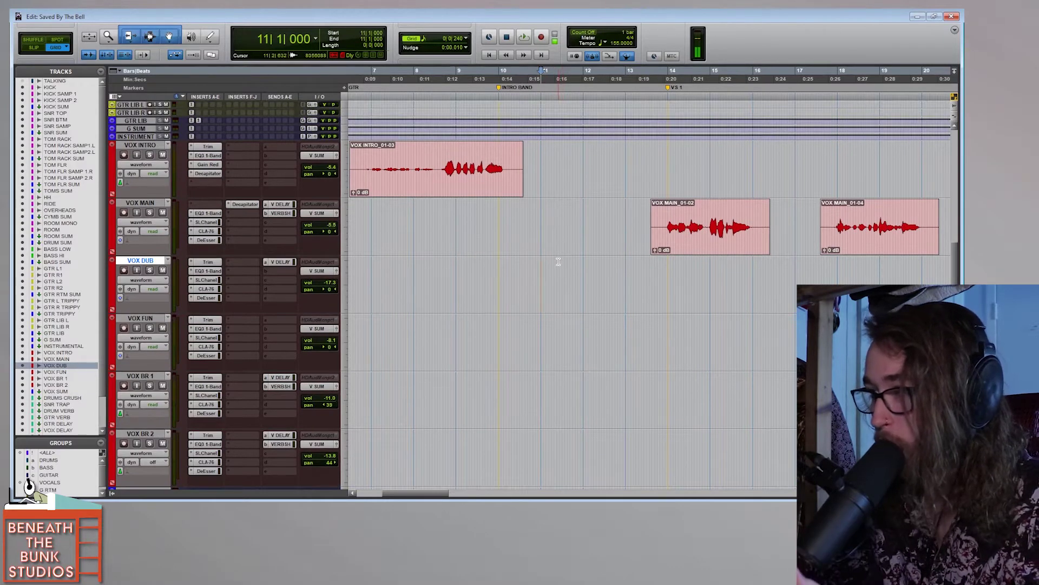
pyautogui.scroll(-3, 558, 262)
pyautogui.scroll(3, 558, 262)
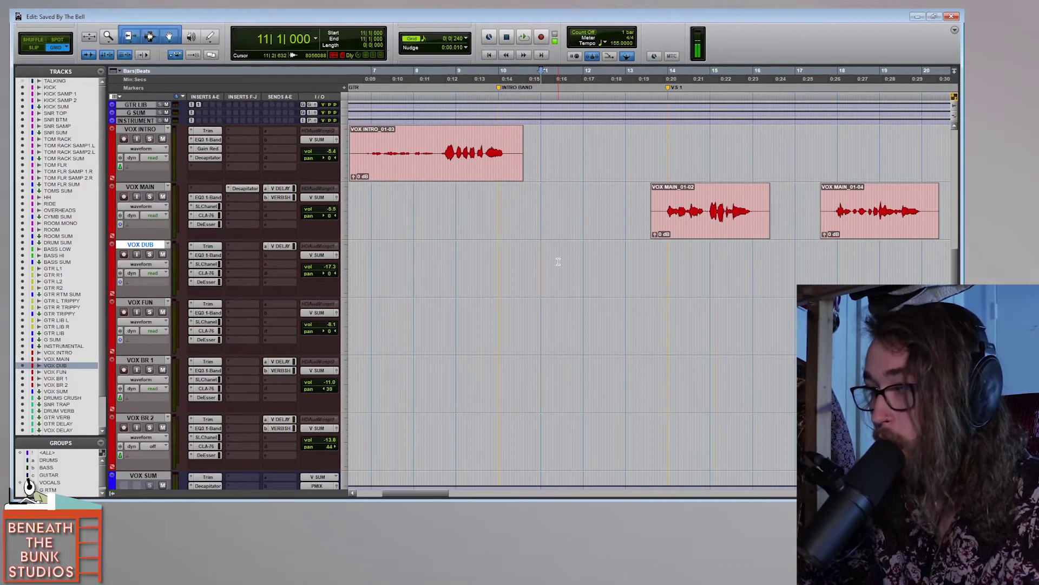
pyautogui.scroll(-10, 547, 229)
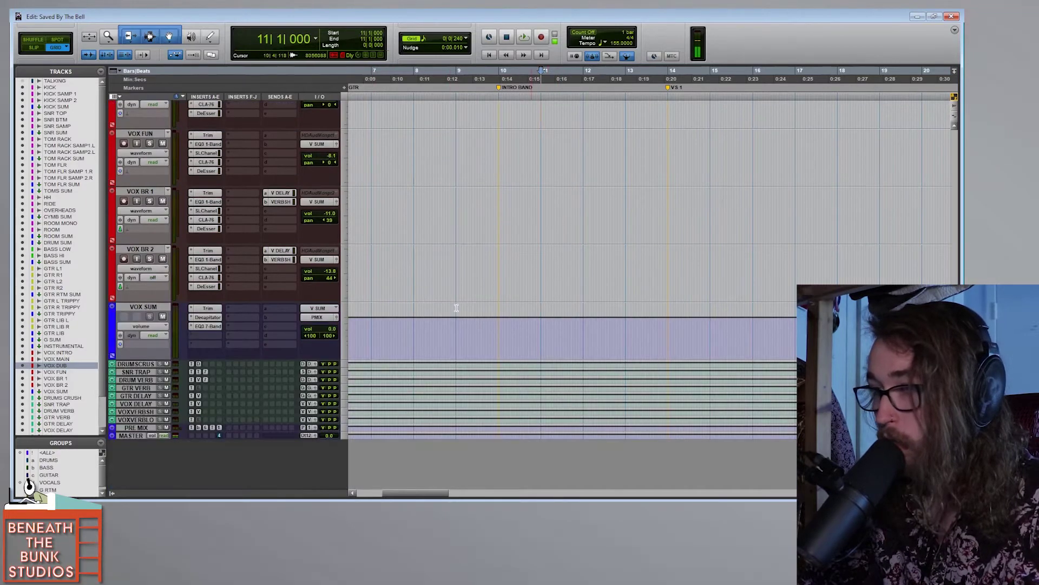
pyautogui.click(139, 308)
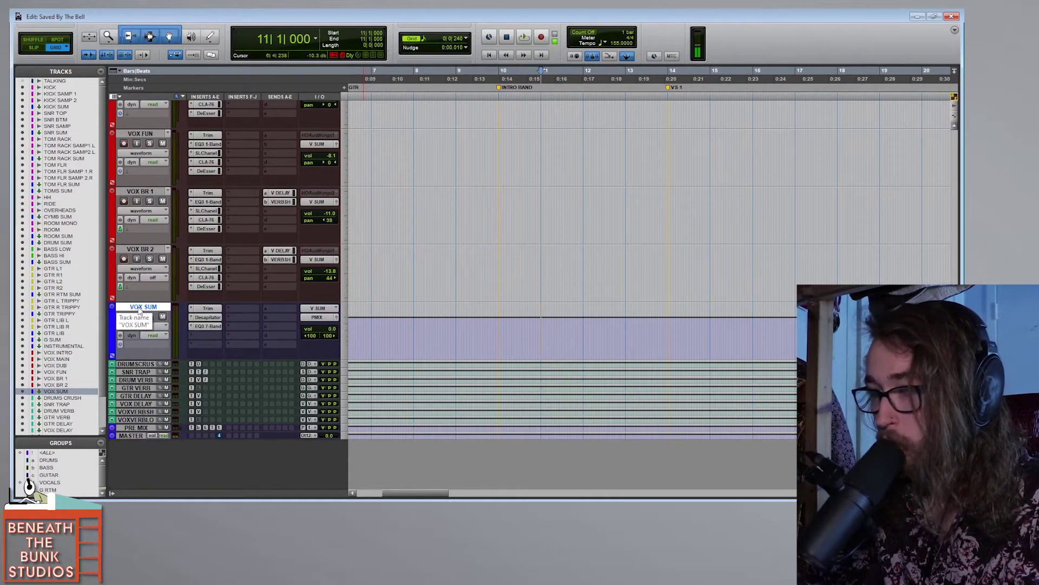
pyautogui.scroll(12, 576, 181)
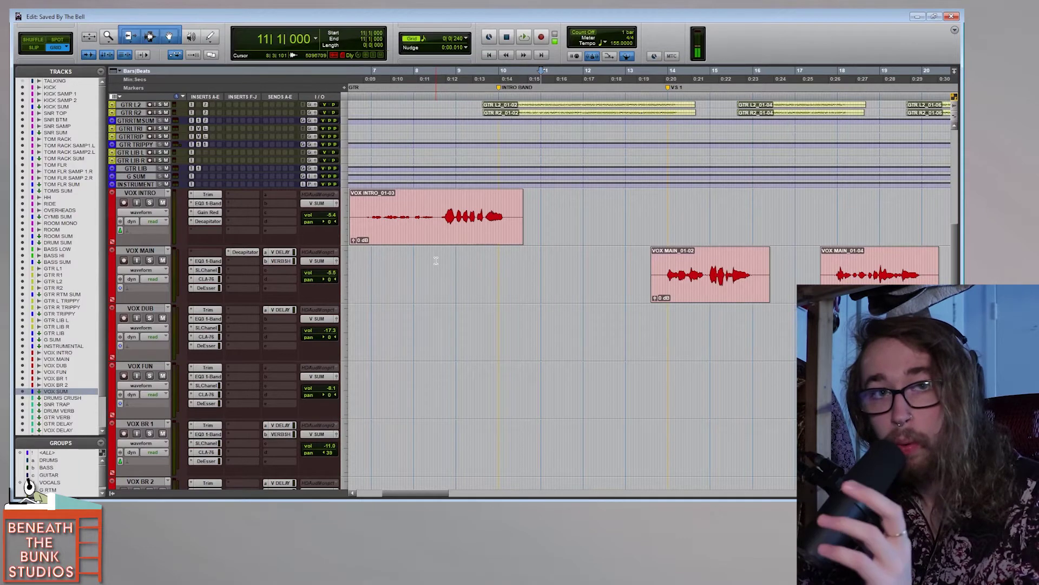
# Play the intro from bar 7 on the VOX MAIN track and stop playback.
pyautogui.click(372, 266)
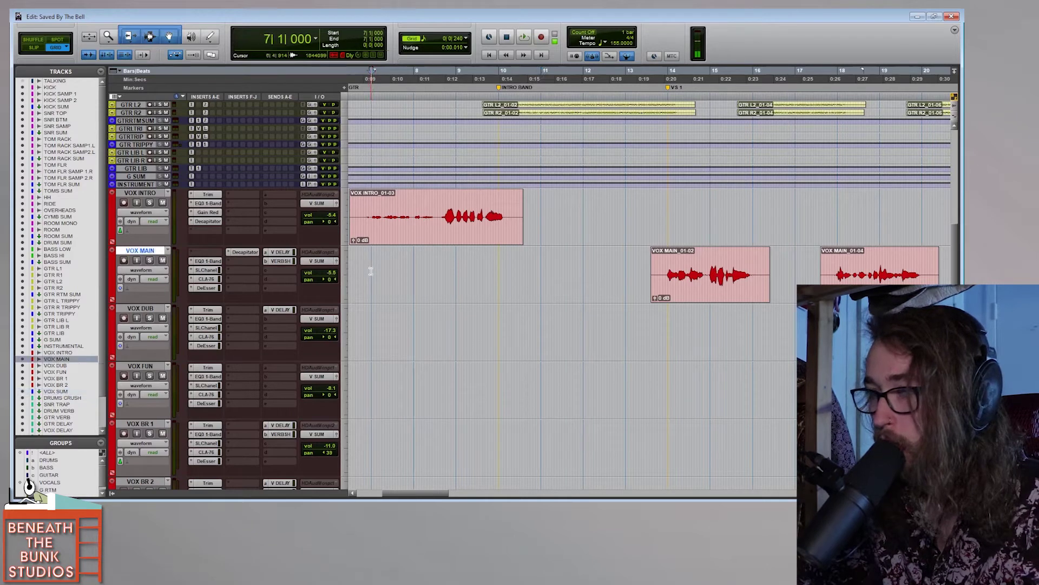
pyautogui.press('space')
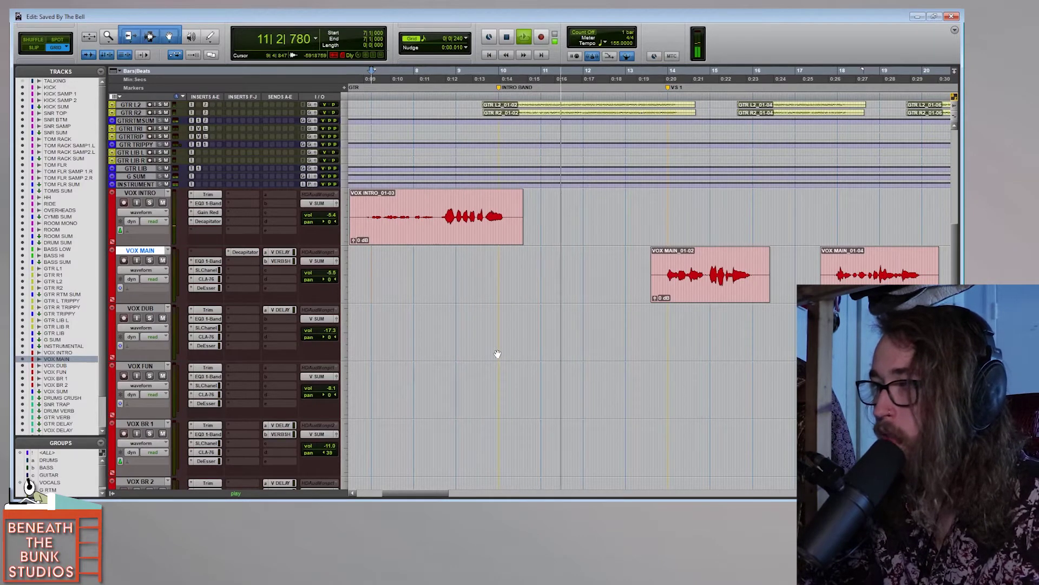
pyautogui.press('space')
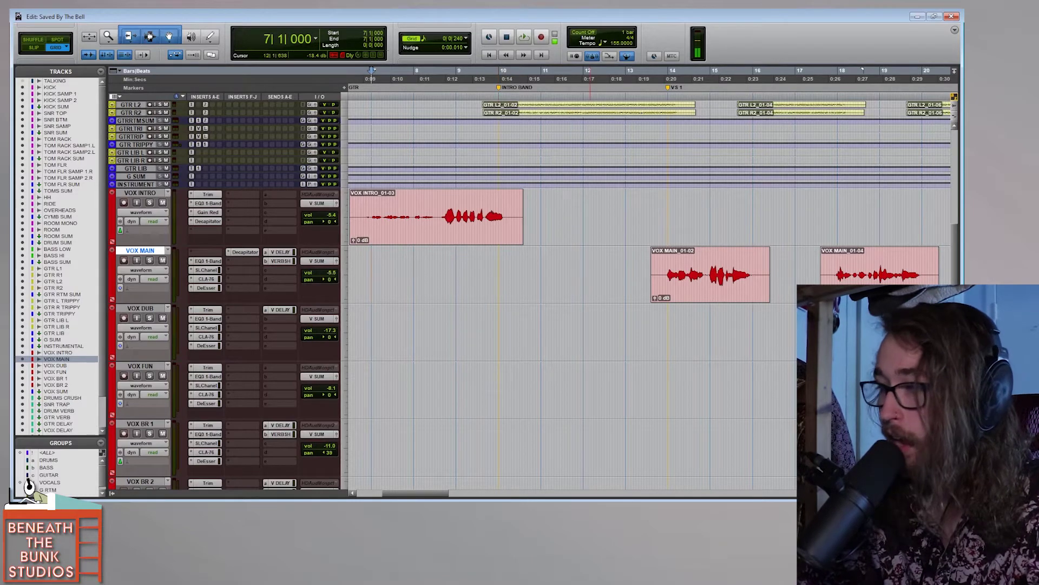
# Open the Workspace browser and expand the Samps (H:) volume through Drum & Sample Packs to the Cymatics folder.
pyautogui.hotkey('alt', ';')
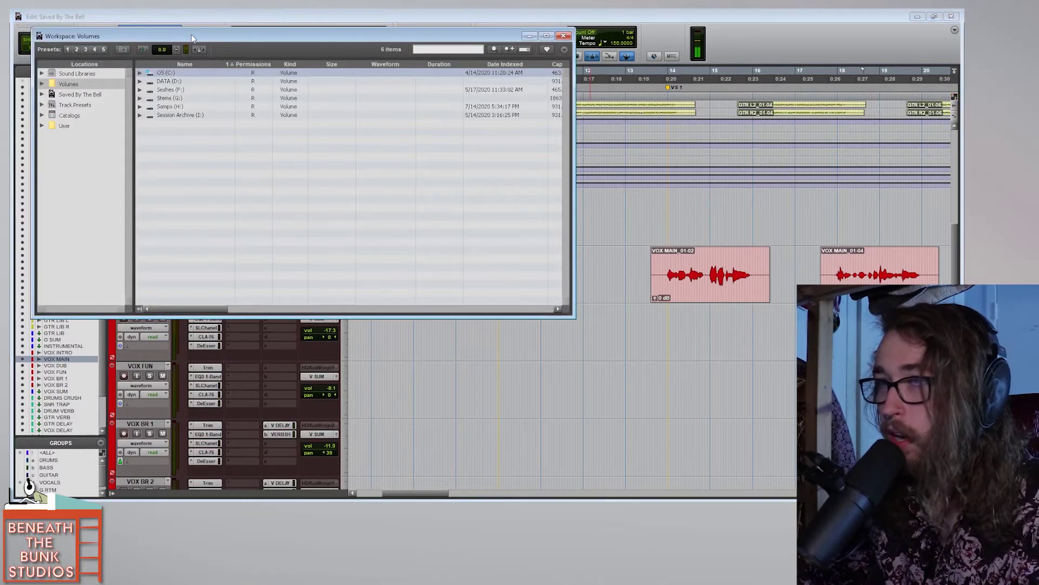
pyautogui.moveTo(192, 36); pyautogui.dragTo(204, 48)
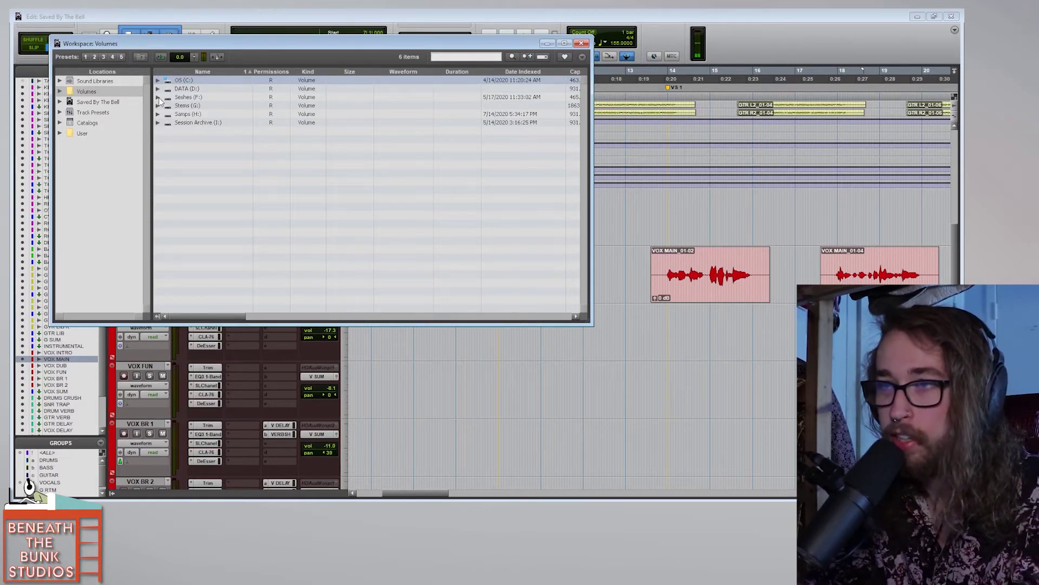
pyautogui.click(158, 114)
pyautogui.click(167, 122)
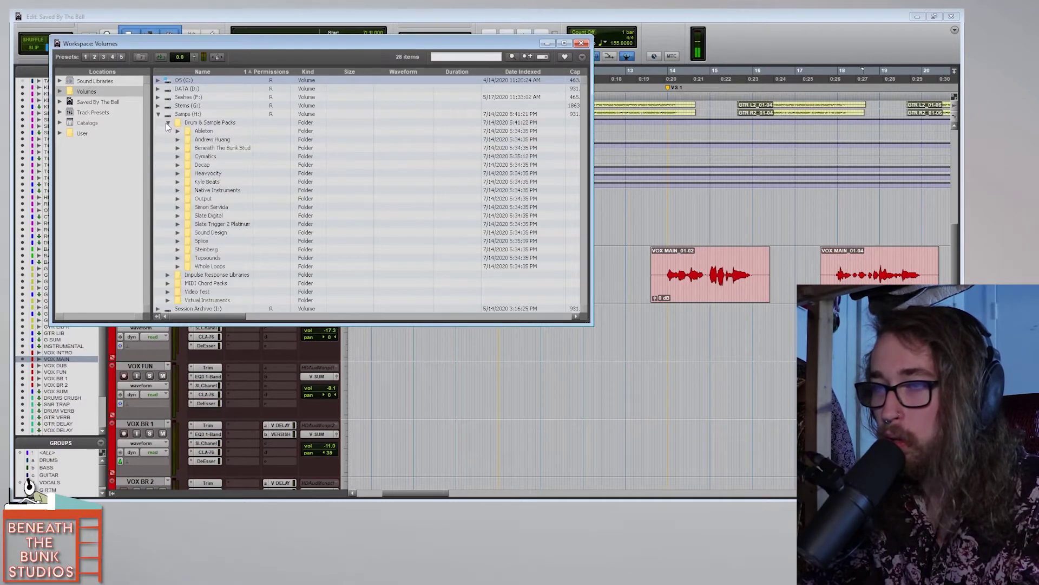
pyautogui.click(83, 213)
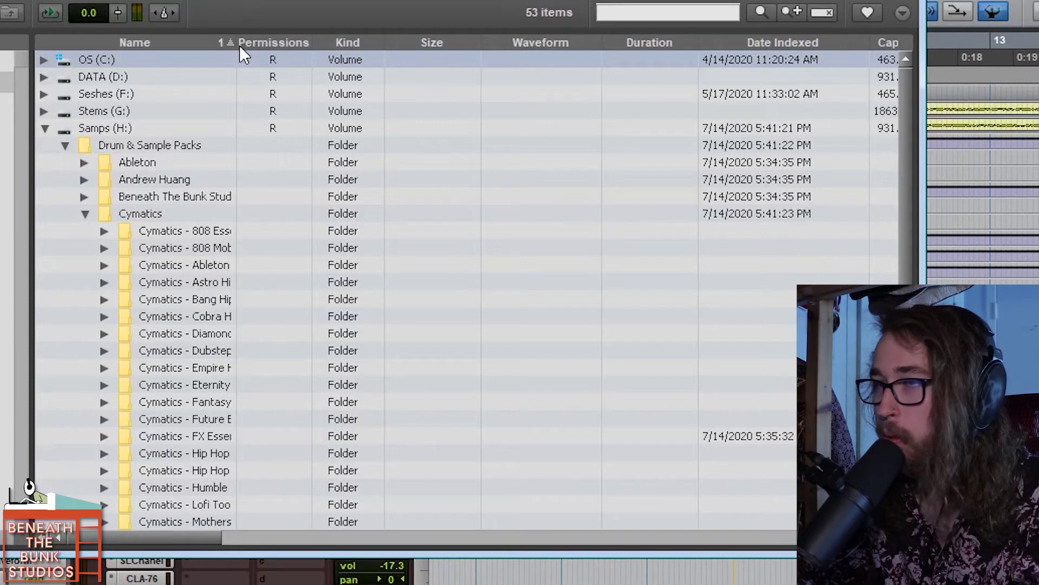
# Widen the browser's Name column to show full names and expand the Cymatics - FX Essentials folder.
pyautogui.moveTo(233, 115); pyautogui.dragTo(453, 128)
pyautogui.scroll(-2, 352, 247)
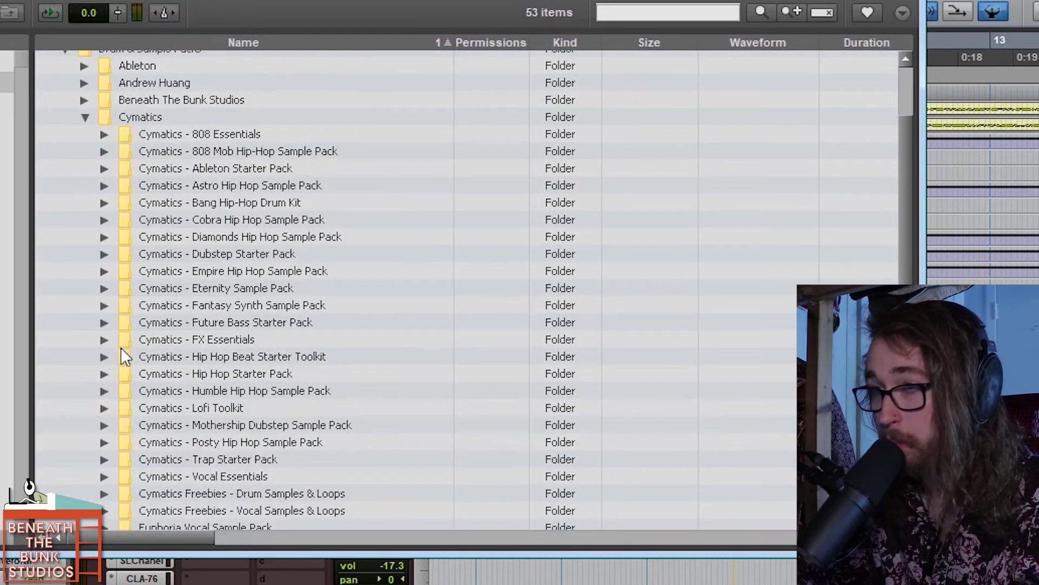
pyautogui.click(104, 341)
pyautogui.scroll(-1, 183, 349)
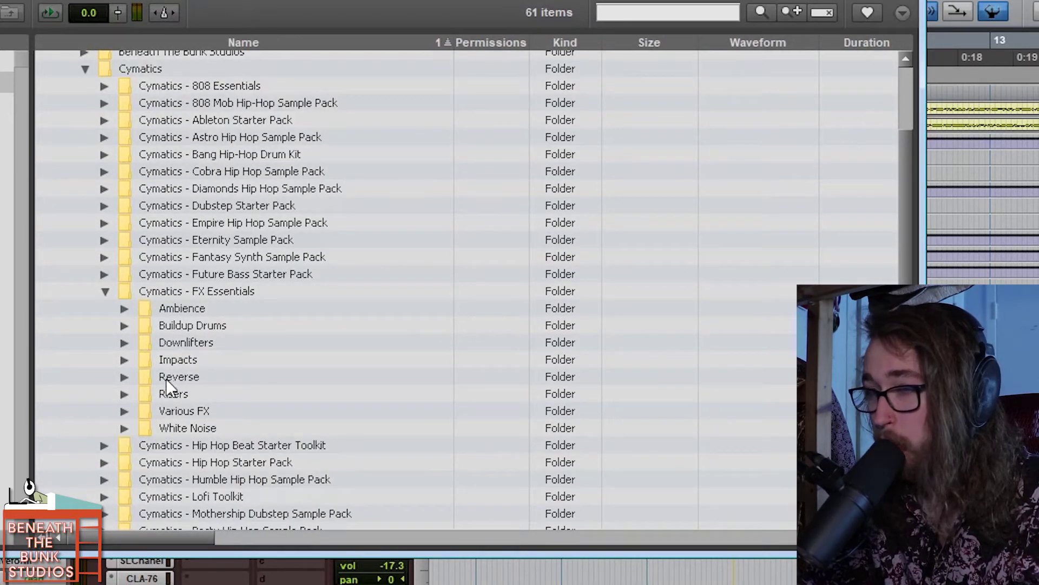
# Check the contents of the Reverse folder in FX Essentials and collapse it again.
pyautogui.click(124, 376)
pyautogui.scroll(-3, 193, 355)
pyautogui.click(125, 232)
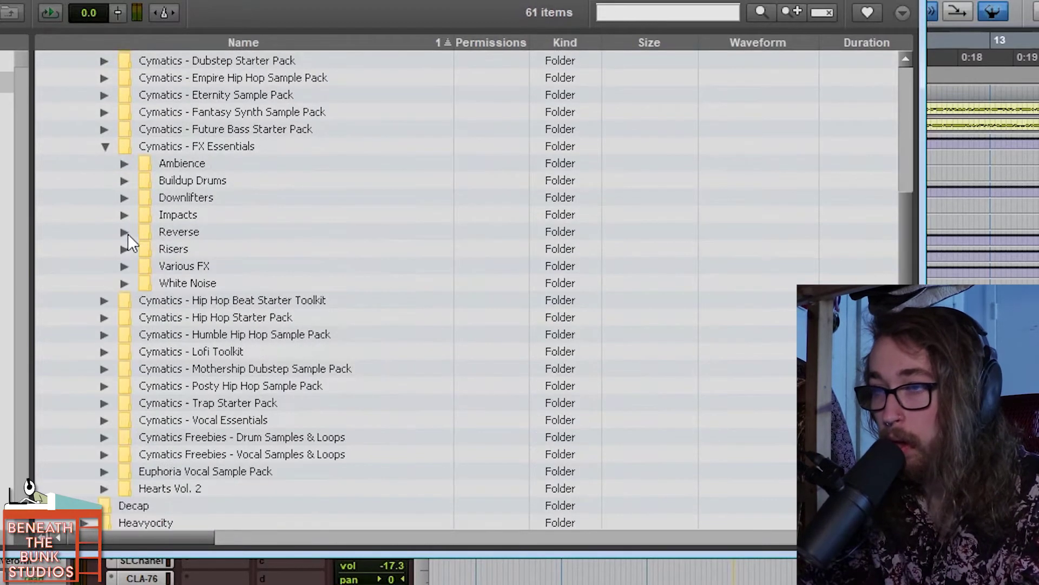
# Expand the White Noise folder and its Up subfolder, and browse to the 128 BPM white noise risers.
pyautogui.click(124, 284)
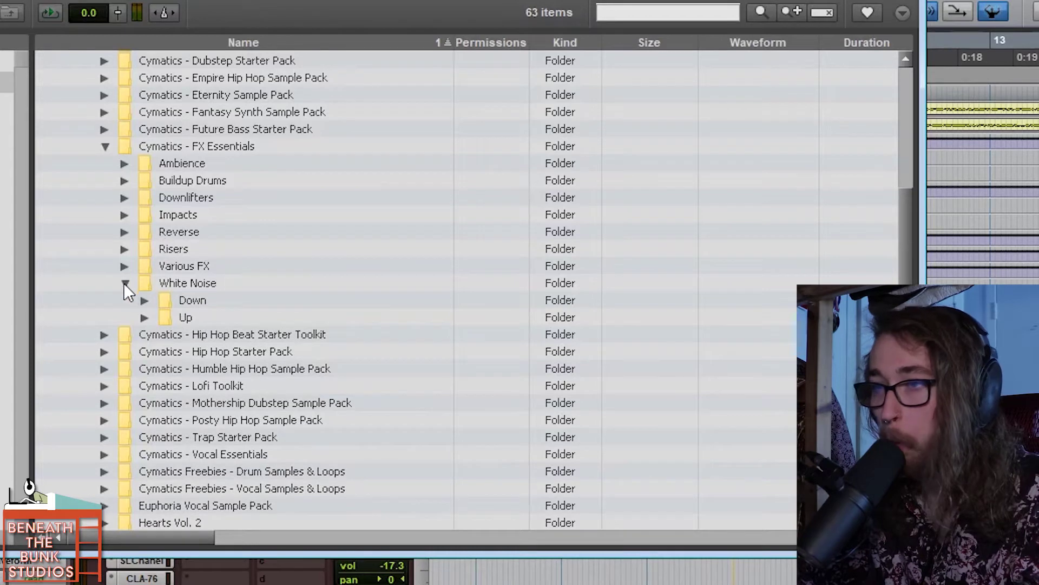
pyautogui.click(144, 317)
pyautogui.scroll(-3, 344, 265)
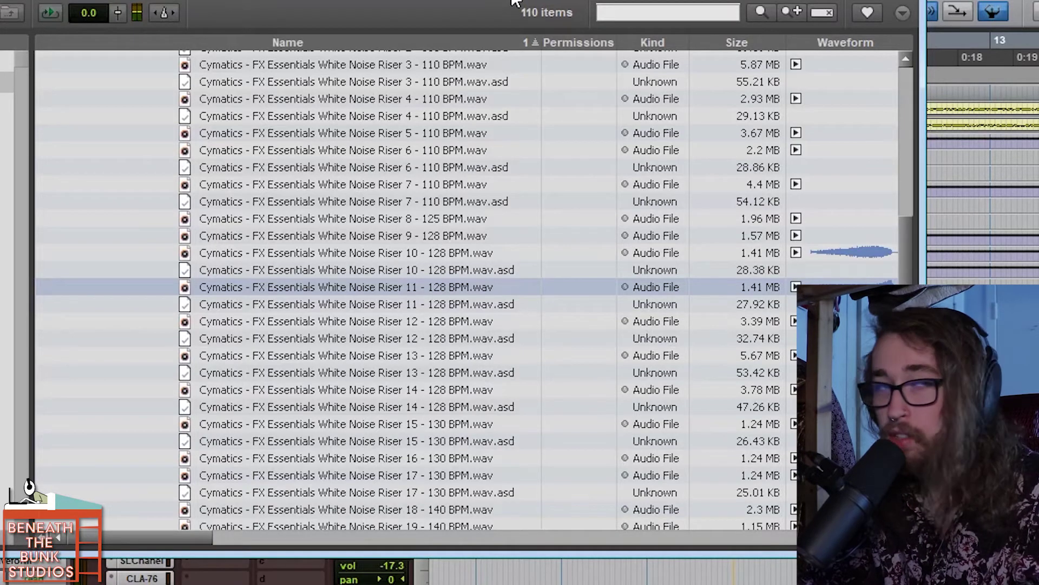
# Add Cymatics - FX Essentials White Noise Riser 11 - 128 BPM.wav to a new track below MASTER, starting at 7|4|000.
pyautogui.scroll(-8, 260, 325)
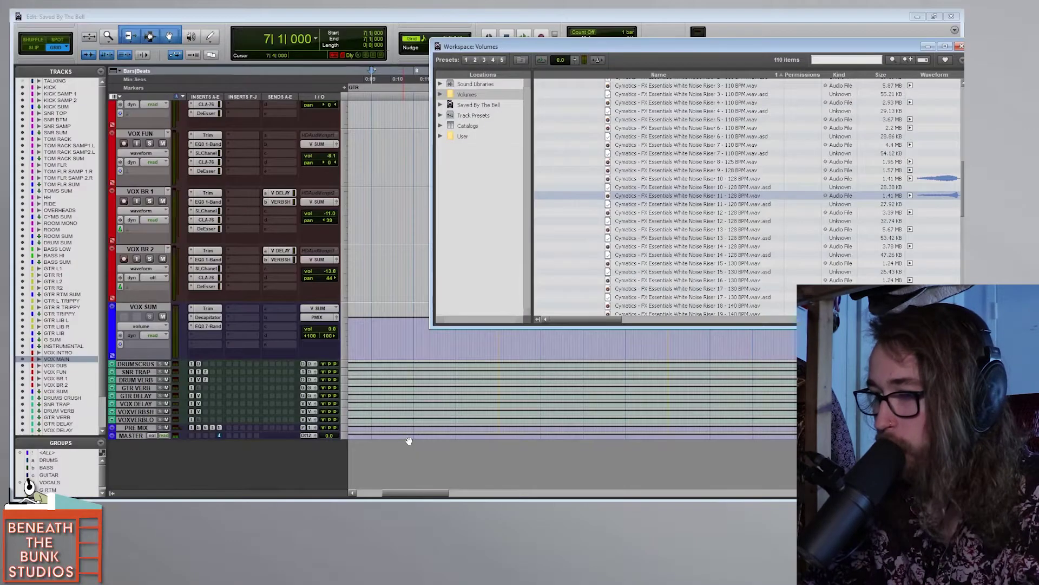
pyautogui.moveTo(408, 439); pyautogui.dragTo(410, 438)
pyautogui.scroll(-2, 423, 420)
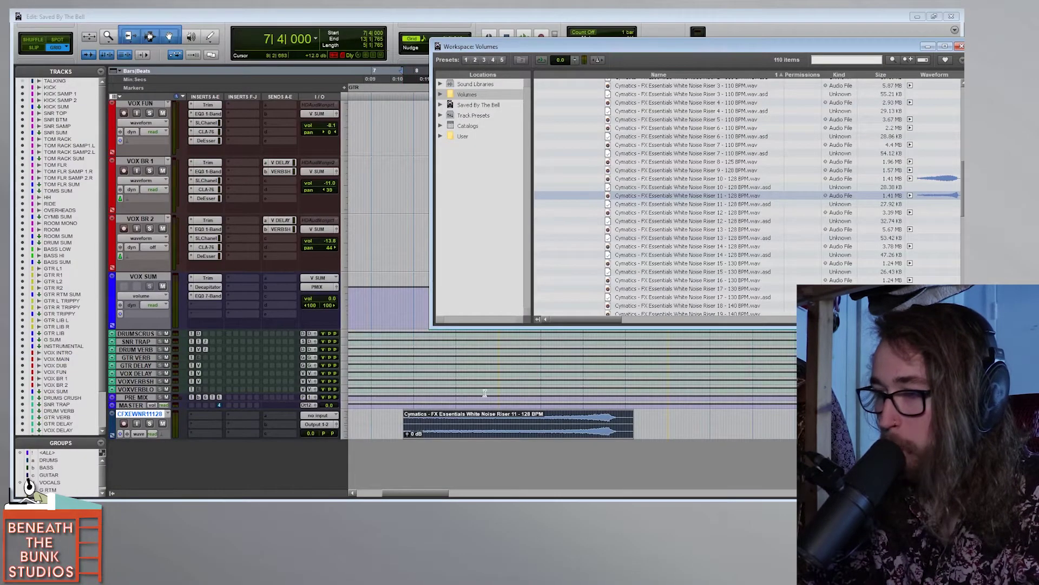
pyautogui.moveTo(676, 39); pyautogui.dragTo(492, 48)
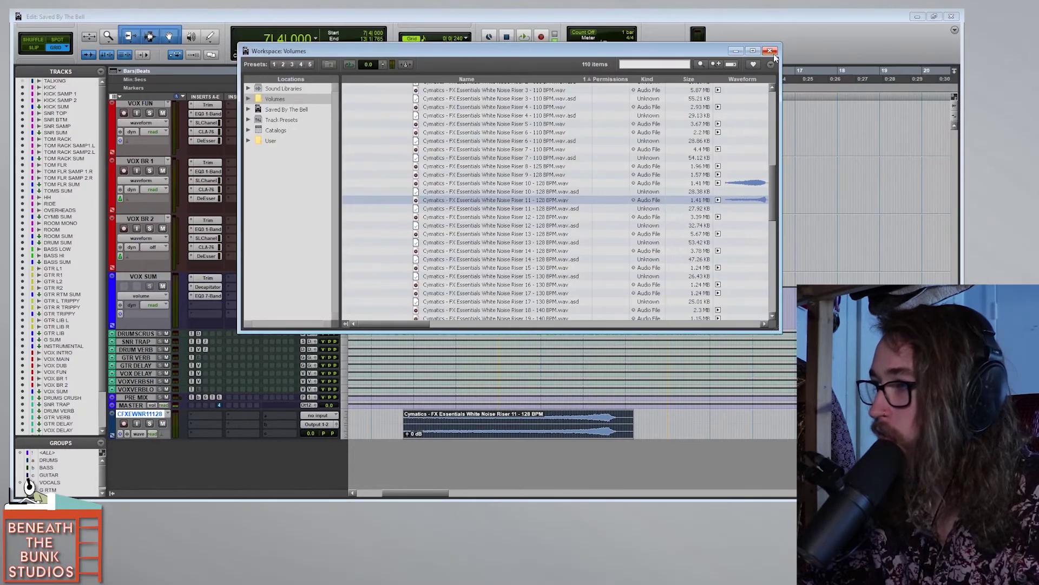
# Close the browser, move the riser clip earlier so its peak sits near the INTRO BAND marker, and audition it.
pyautogui.click(774, 47)
pyautogui.click(486, 234)
pyautogui.press('t')
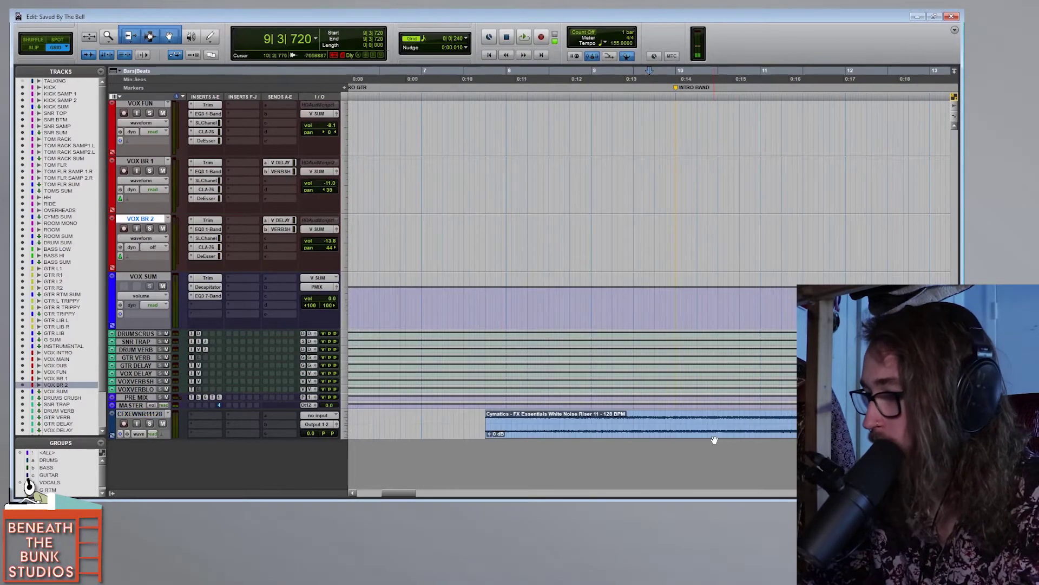
pyautogui.moveTo(780, 426); pyautogui.dragTo(576, 426)
pyautogui.click(624, 417)
pyautogui.press('space')
pyautogui.press('space')
# Lower the riser track's volume to about -20.6 dB and route its output to PMIX.
pyautogui.moveTo(311, 433); pyautogui.dragTo(310, 448)
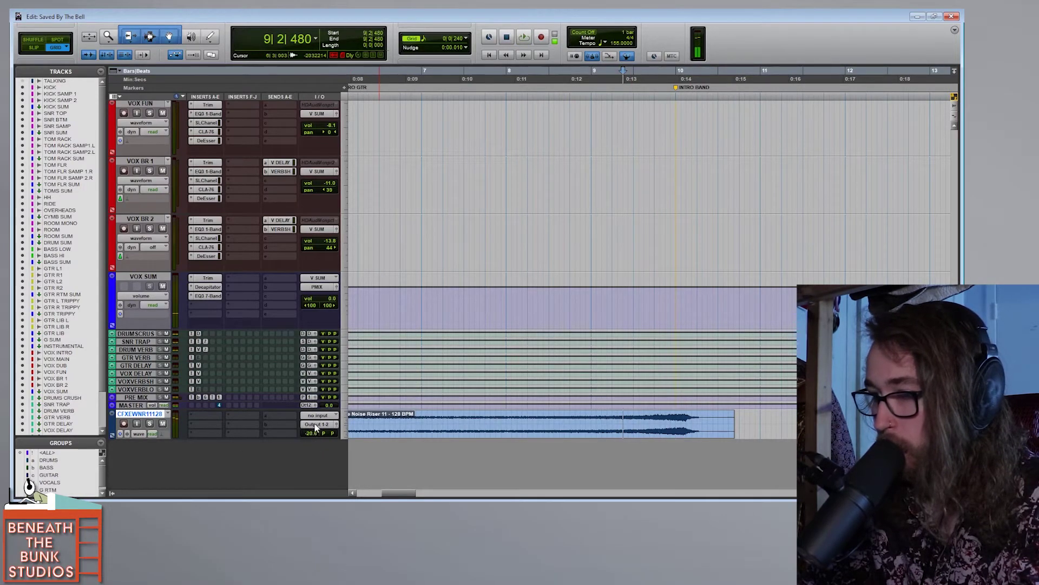
pyautogui.click(318, 424)
pyautogui.write('P MIX')
pyautogui.press('BackSpace')
pyautogui.press('BackSpace')
pyautogui.press('BackSpace')
pyautogui.press('BackSpace')
pyautogui.write('M')
pyautogui.press('Return')
# Audition the riser, shorten the start of its clip and trim the end to the INTRO BAND marker.
pyautogui.click(632, 425)
pyautogui.press('space')
pyautogui.press('space')
pyautogui.click(524, 433)
pyautogui.press('r')
pyautogui.moveTo(463, 424); pyautogui.dragTo(628, 418)
pyautogui.moveTo(687, 421); pyautogui.dragTo(669, 427)
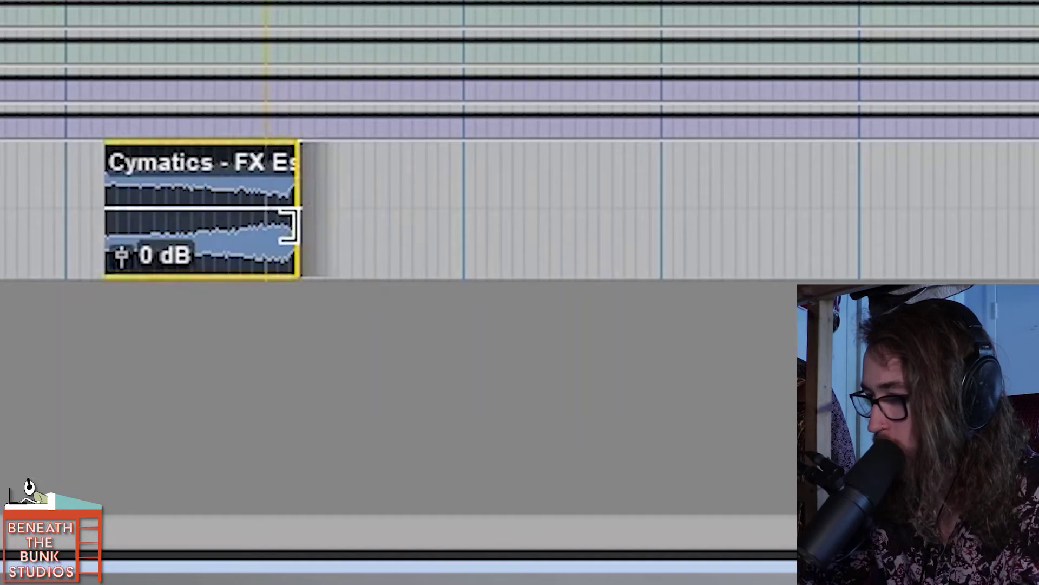
pyautogui.moveTo(295, 225); pyautogui.dragTo(286, 220)
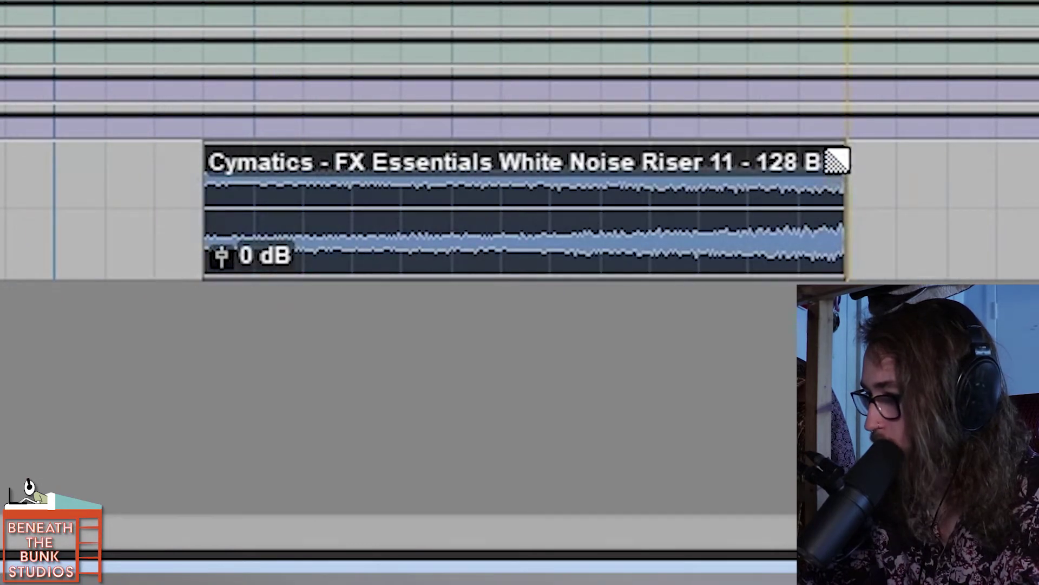
# Add a short fade-out and a long curved fade-in to the riser clip, and extend its start to an earlier beat.
pyautogui.click(798, 157)
pyautogui.moveTo(836, 154)
pyautogui.mouseDown()
pyautogui.moveTo(821, 154)
pyautogui.moveTo(830, 156)
pyautogui.mouseUp()
pyautogui.moveTo(218, 173); pyautogui.dragTo(747, 163)
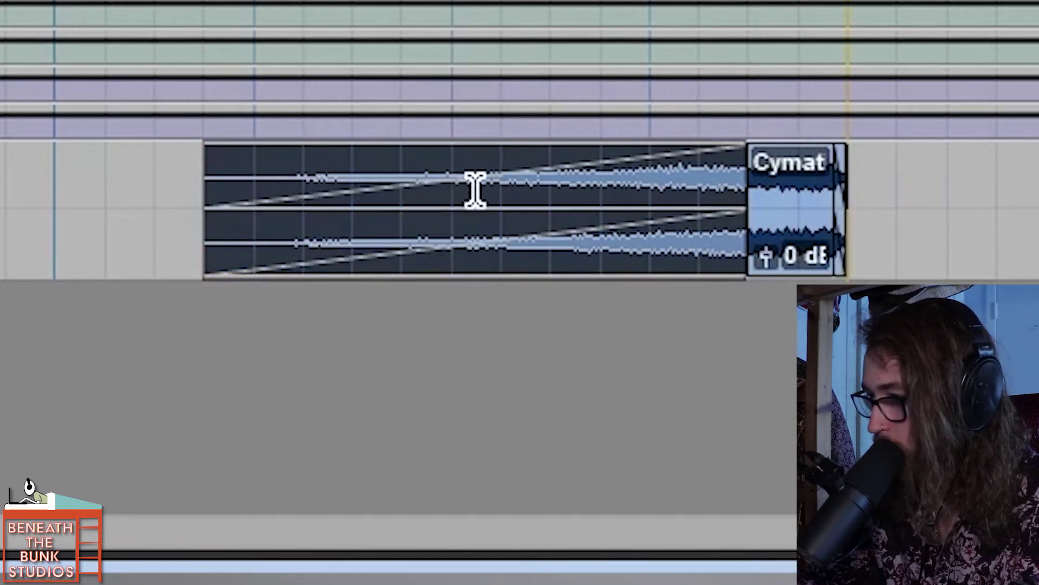
pyautogui.moveTo(478, 202); pyautogui.dragTo(476, 234)
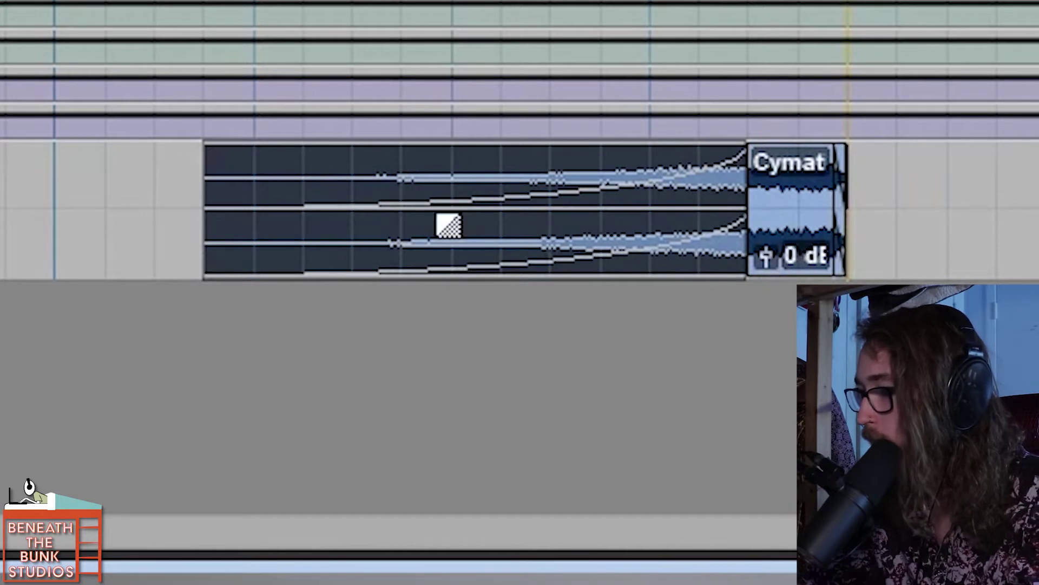
pyautogui.moveTo(212, 180); pyautogui.dragTo(65, 174)
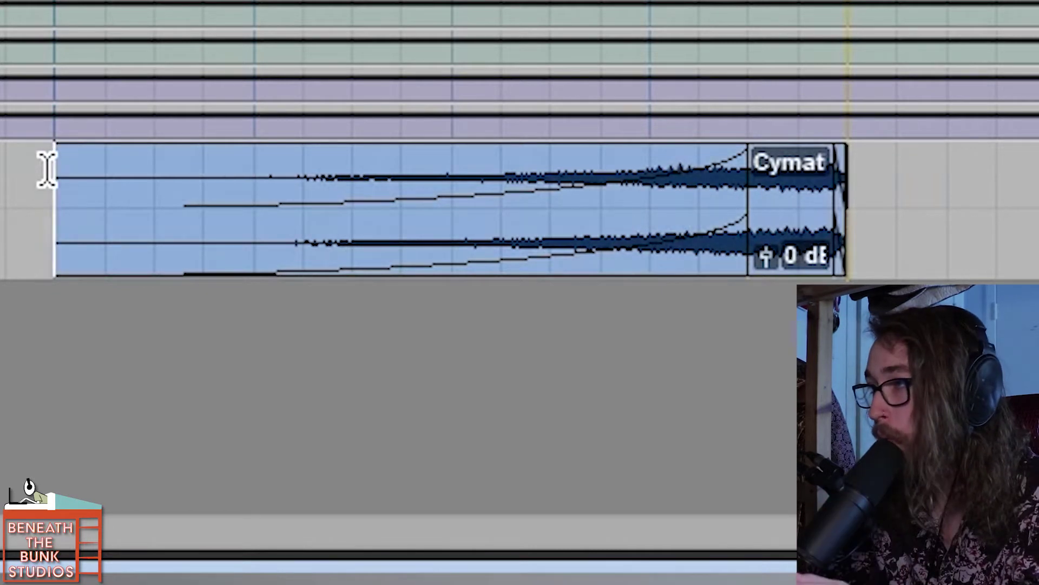
pyautogui.moveTo(311, 206); pyautogui.dragTo(311, 187)
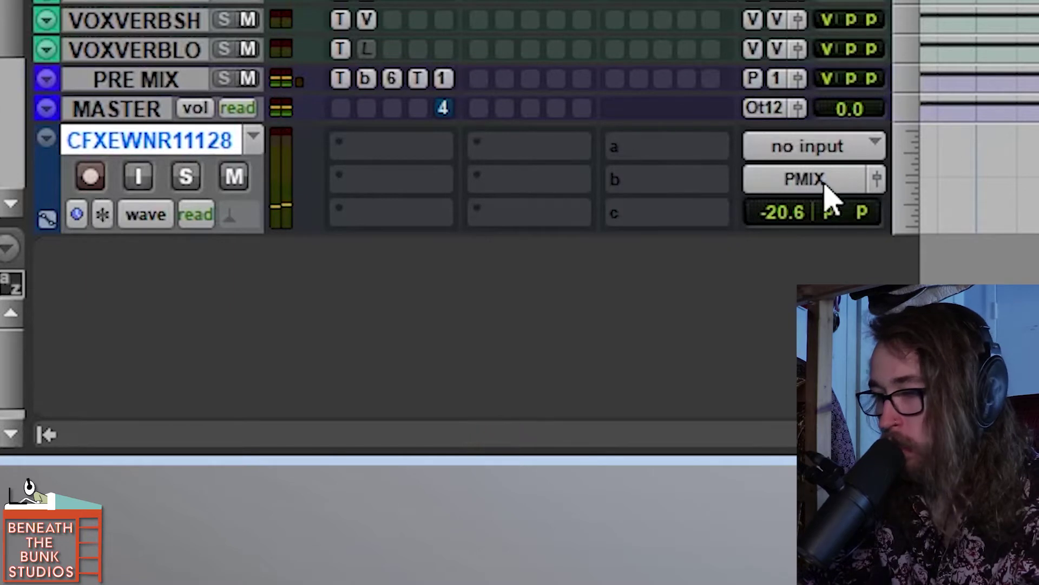
# Raise the riser track's volume to -17.7 dB and audition it in the mix.
pyautogui.moveTo(788, 223); pyautogui.dragTo(821, 213)
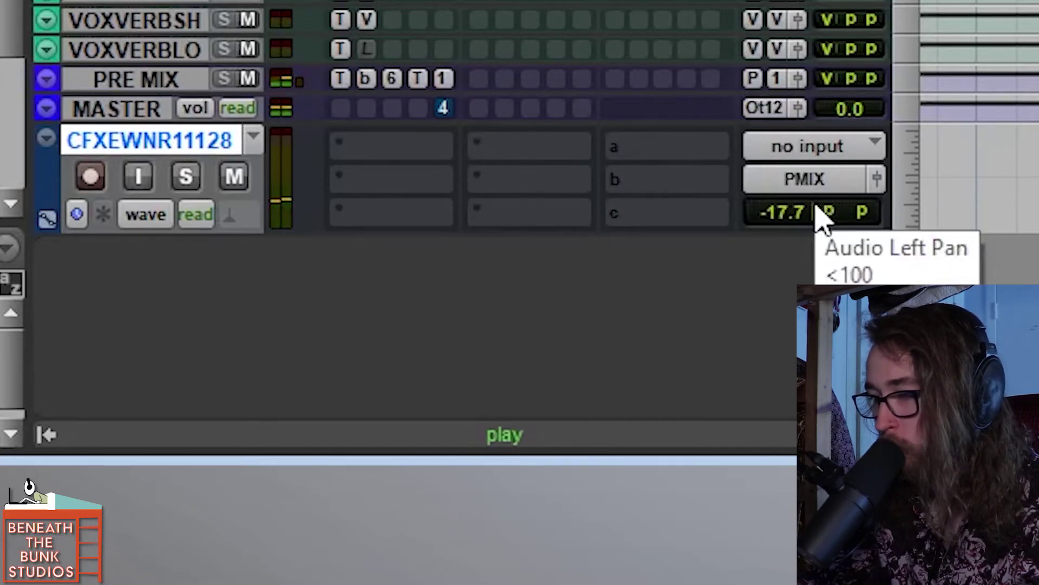
pyautogui.press('space')
pyautogui.press('space')
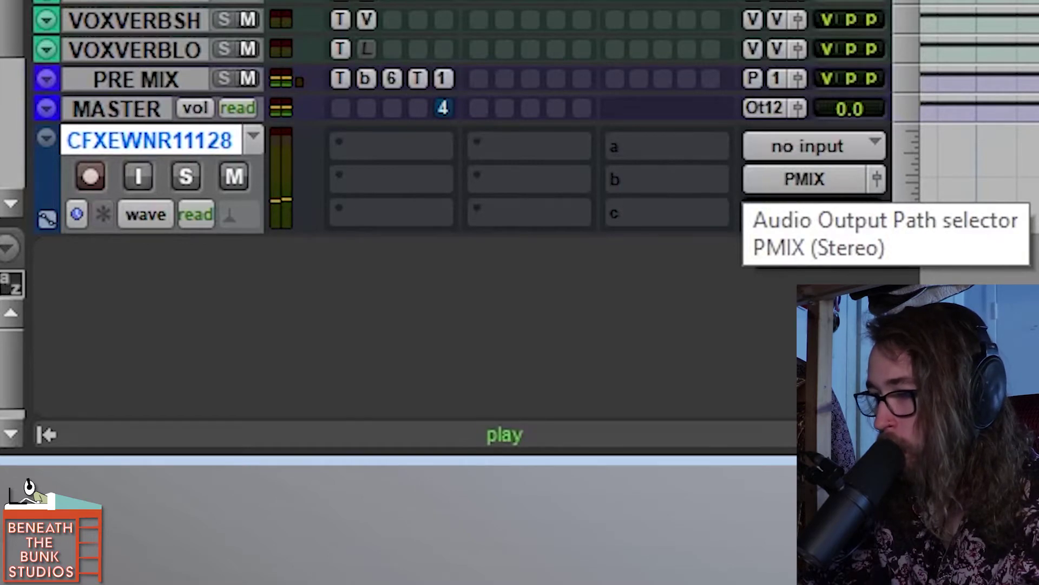
# Insert an EQ3 1-Band on the riser track with its High-Pass filter at 1.79 kHz, and close the plug-in.
pyautogui.click(406, 158)
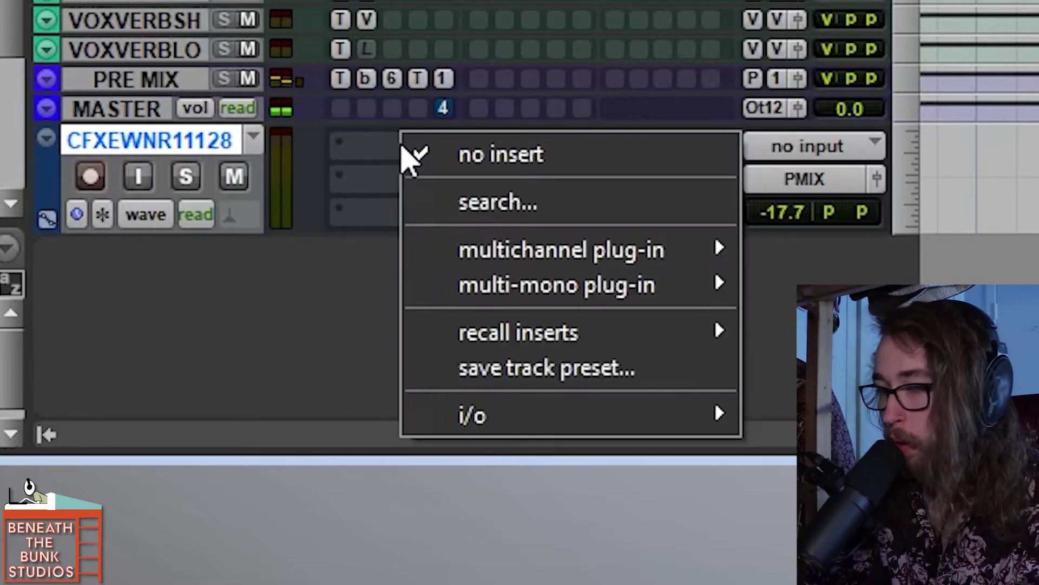
pyautogui.write('eq')
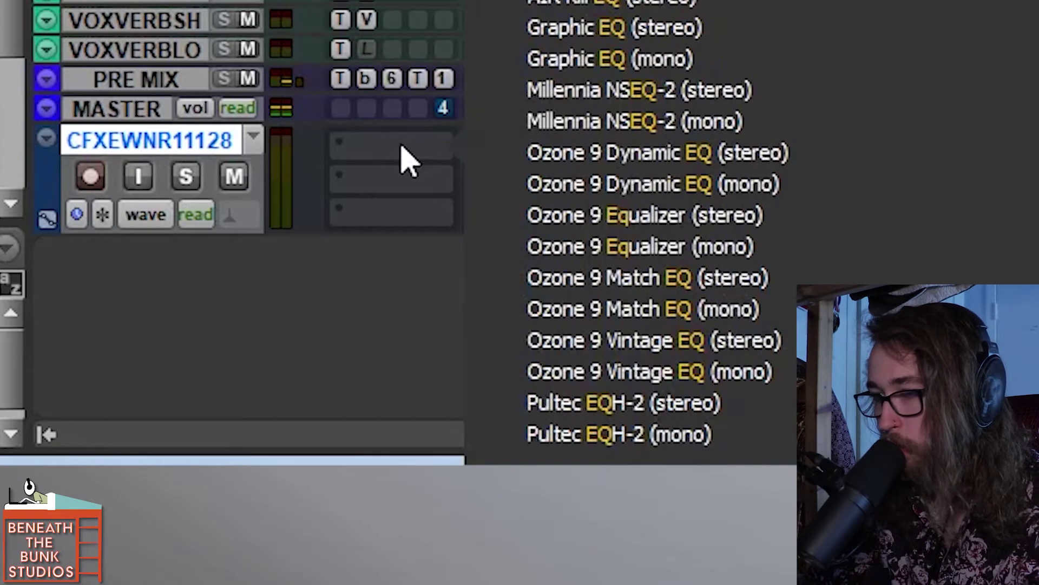
pyautogui.press('Return')
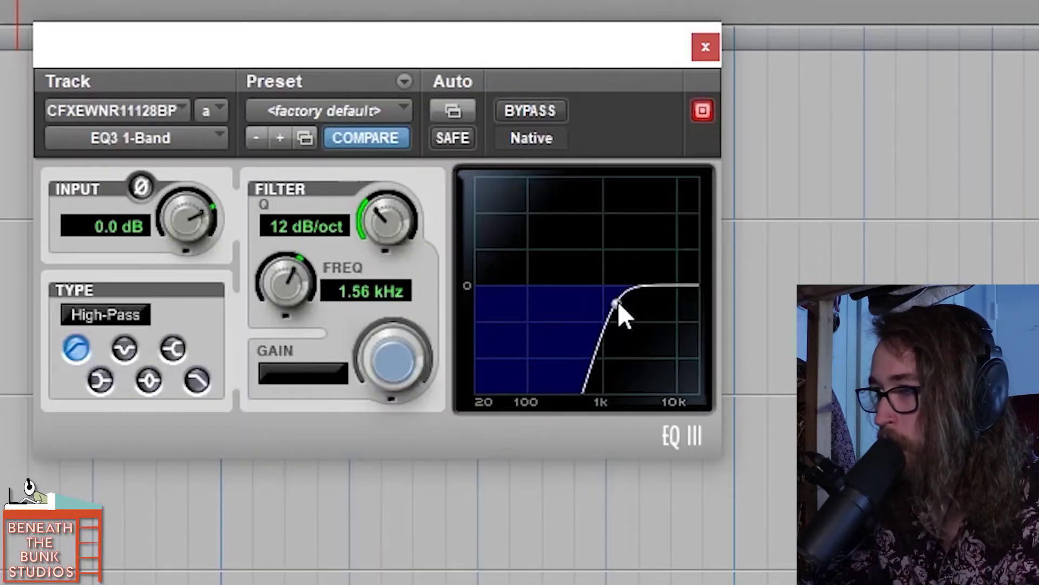
pyautogui.moveTo(618, 301); pyautogui.dragTo(627, 303)
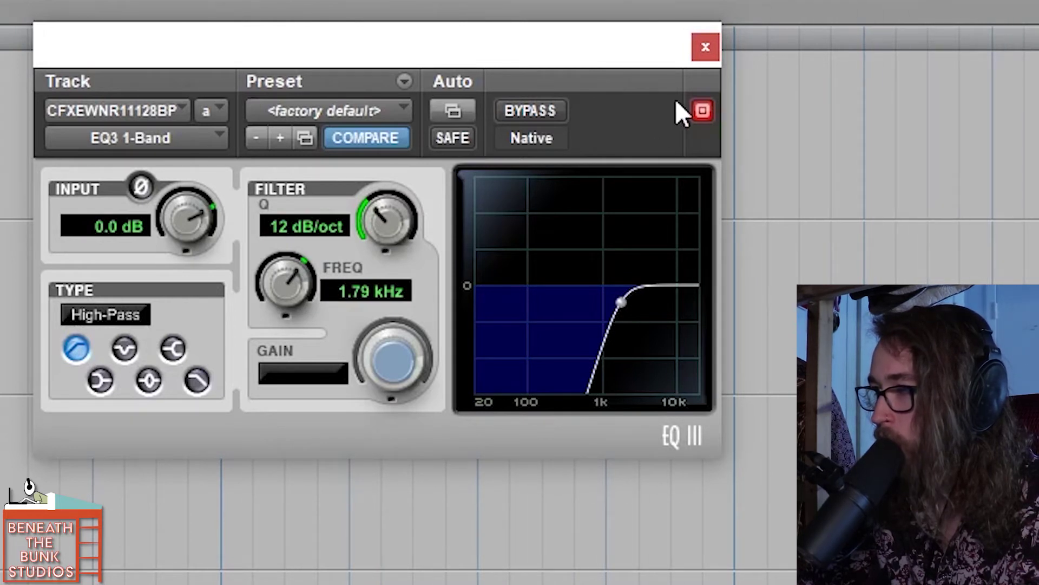
pyautogui.click(704, 47)
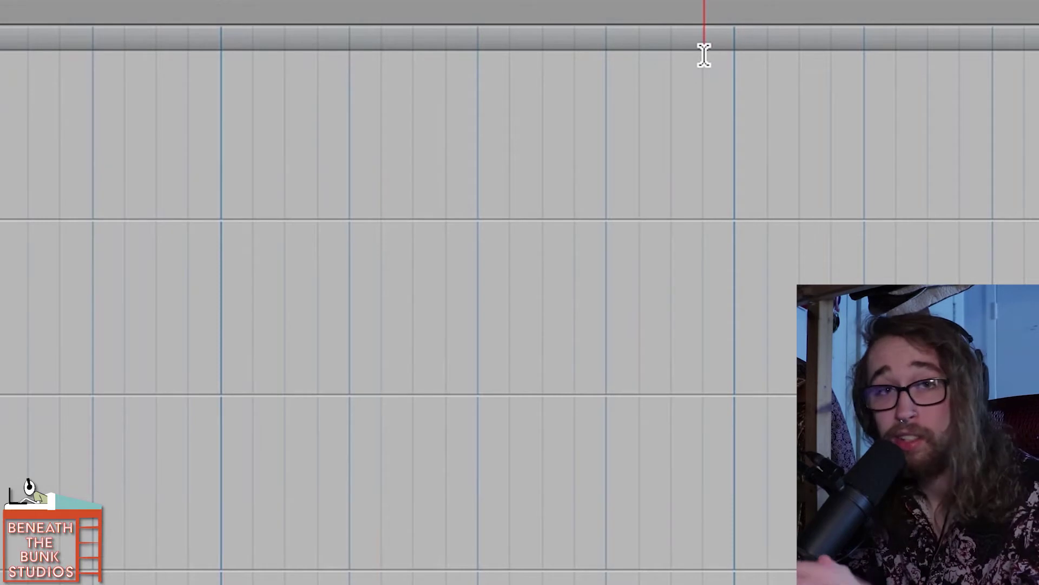
# In the Volumes browser, expand Samps (H:), Drum & Sample Packs and Cymatics, and widen the Name column.
pyautogui.press('r')
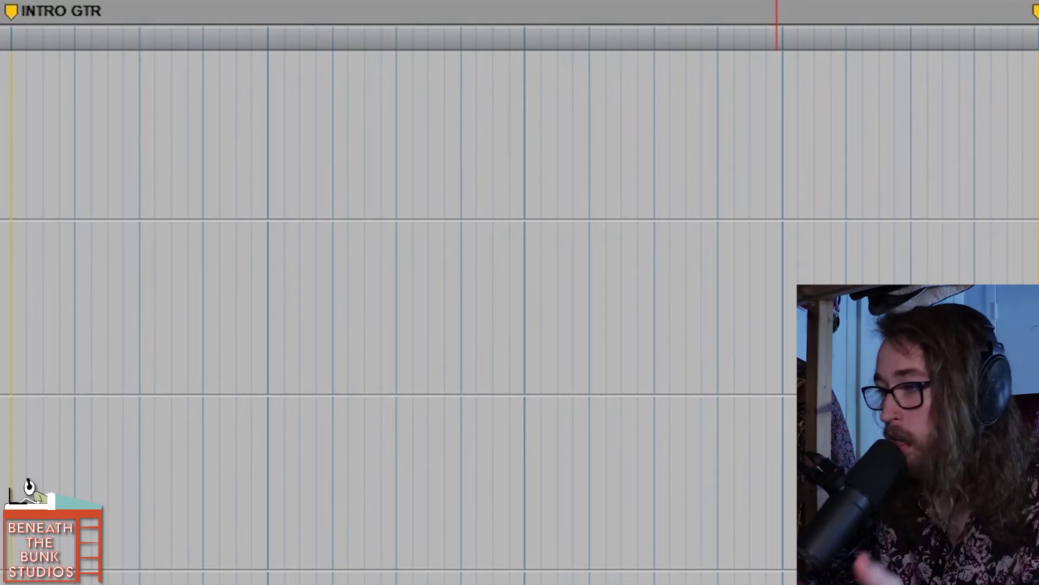
pyautogui.press('r')
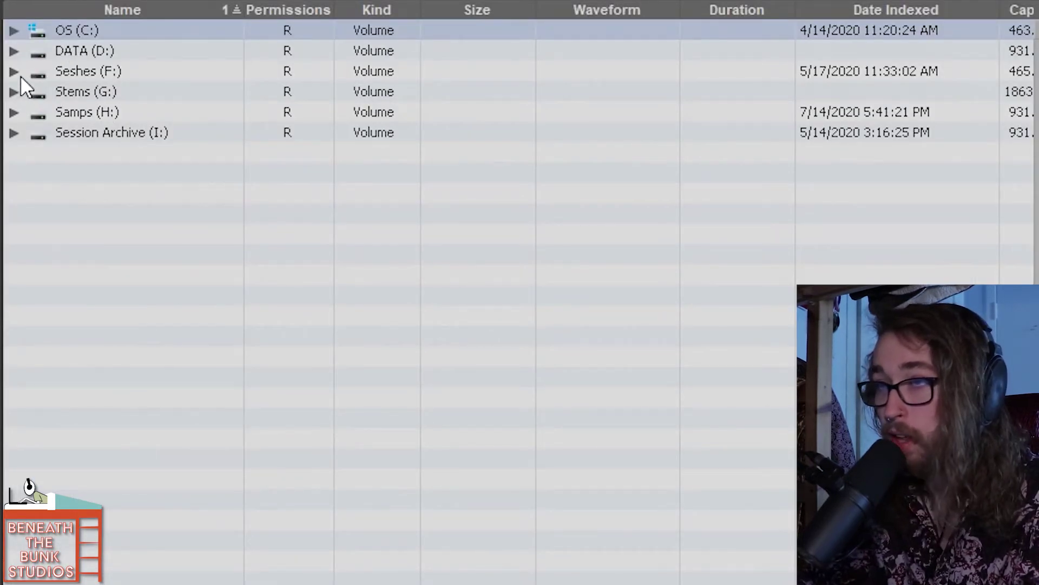
pyautogui.click(14, 112)
pyautogui.click(39, 132)
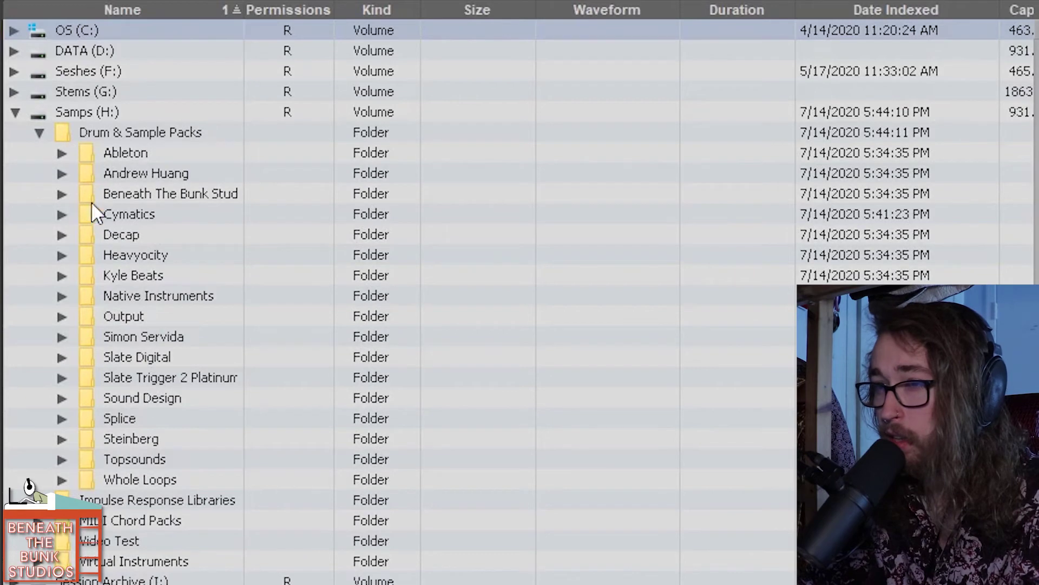
pyautogui.click(66, 214)
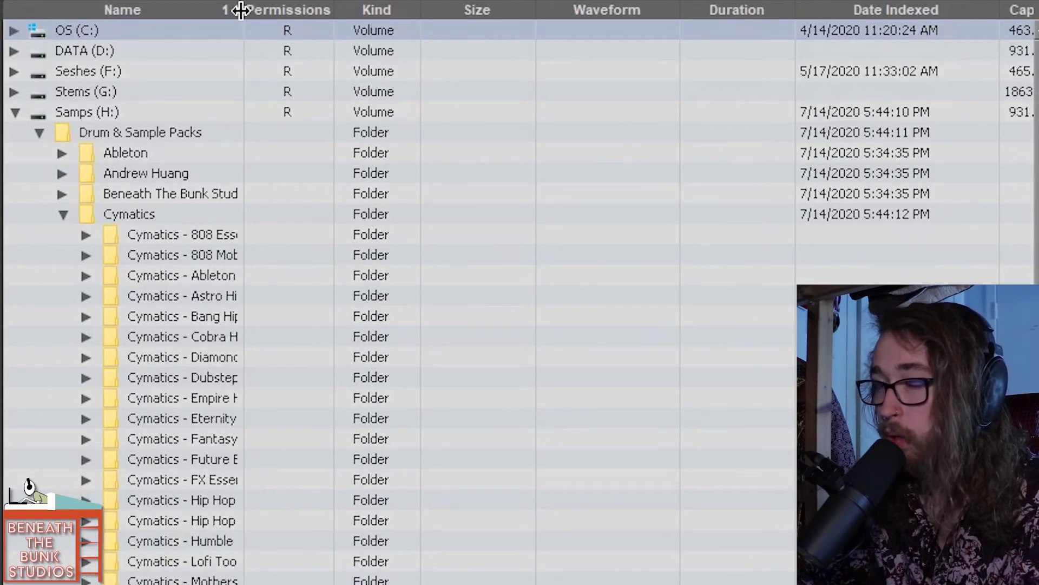
pyautogui.moveTo(241, 9); pyautogui.dragTo(328, 11)
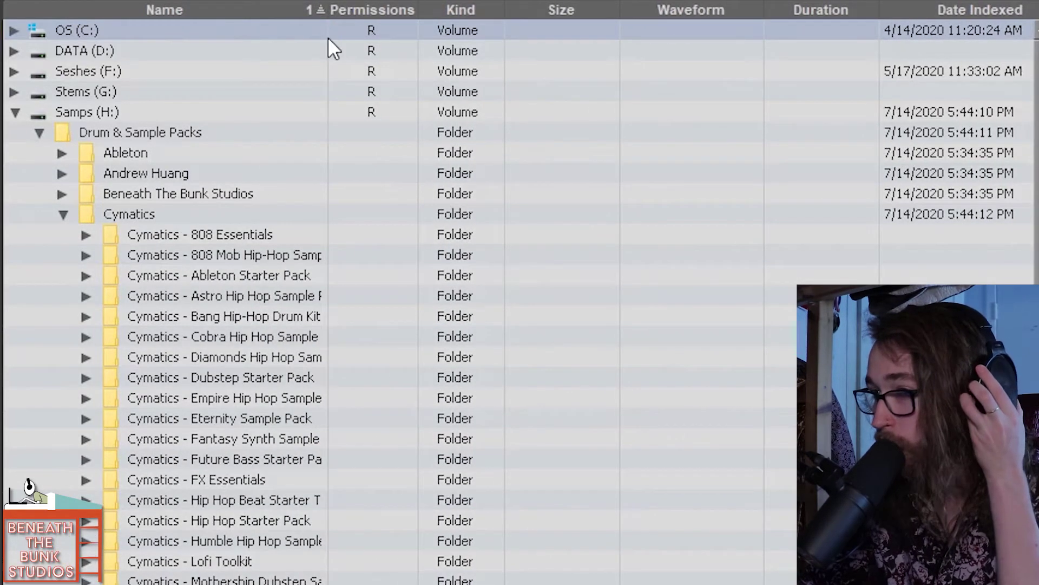
# Expand the Cymatics - FX Essentials folder and its Downlifters subfolder.
pyautogui.scroll(-2, 327, 49)
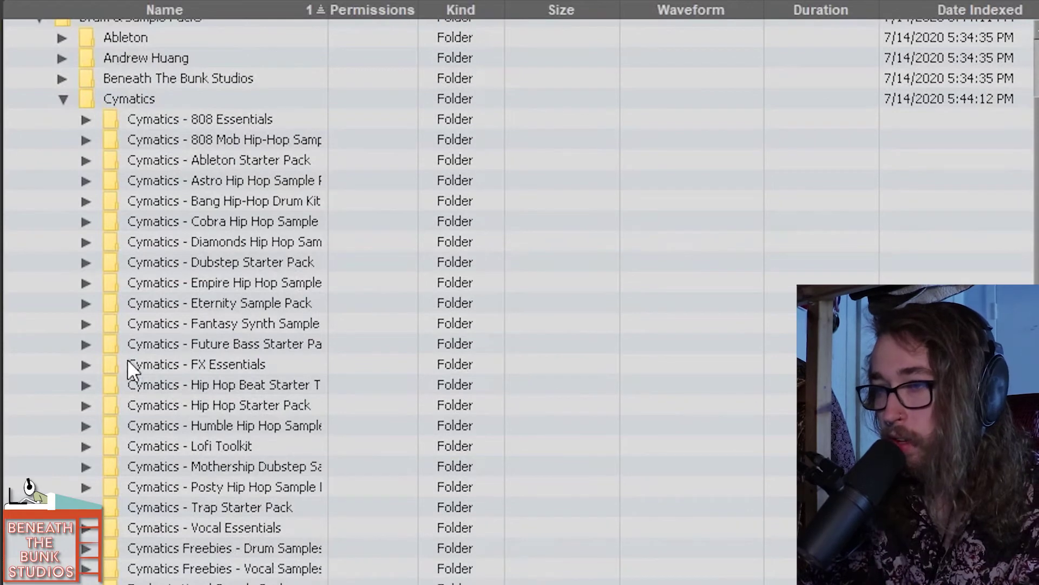
pyautogui.click(93, 359)
pyautogui.click(86, 365)
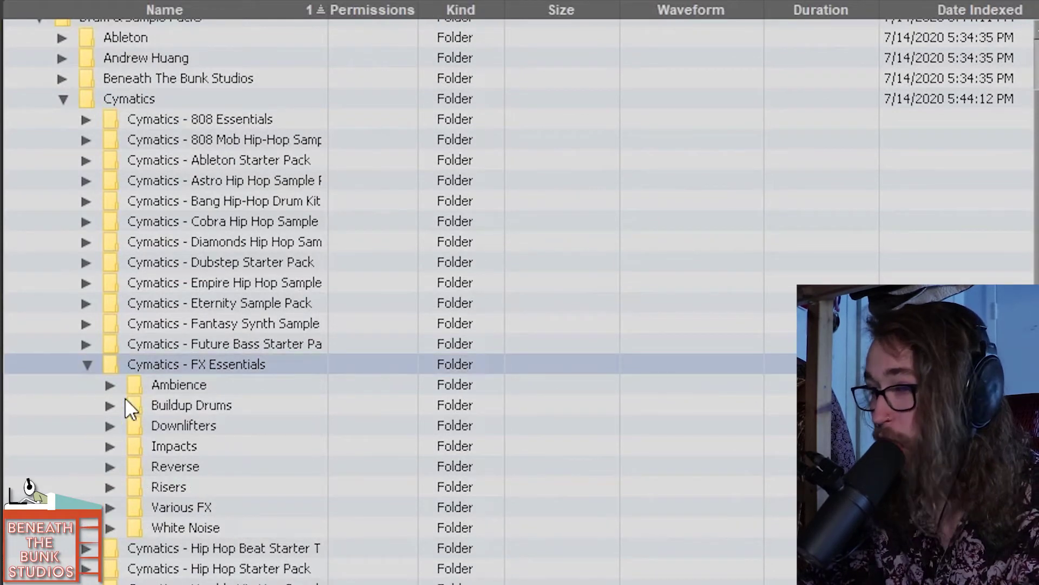
pyautogui.click(110, 426)
pyautogui.scroll(-1, 534, 395)
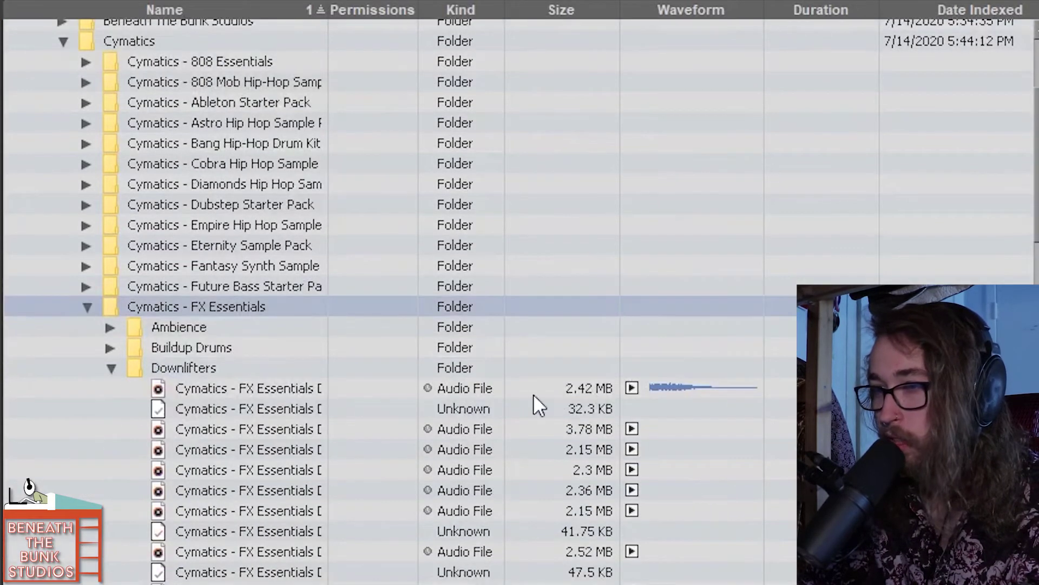
# Preview two of the downlifter samples and add Cymatics - FX Essentials Downlifter 3 - C# to a new track near INTRO BAND.
pyautogui.click(632, 428)
pyautogui.scroll(-1, 631, 430)
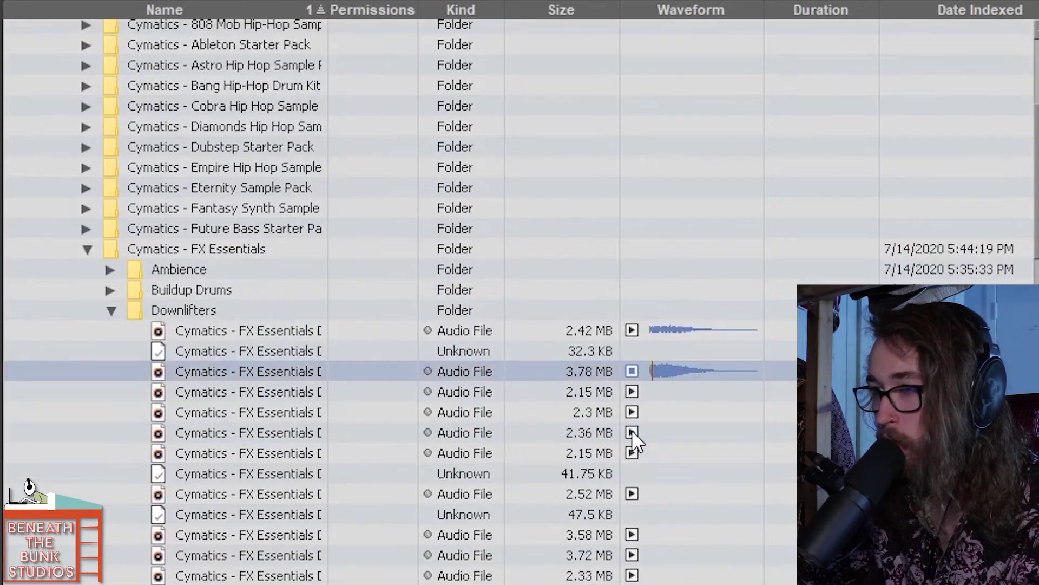
pyautogui.click(632, 391)
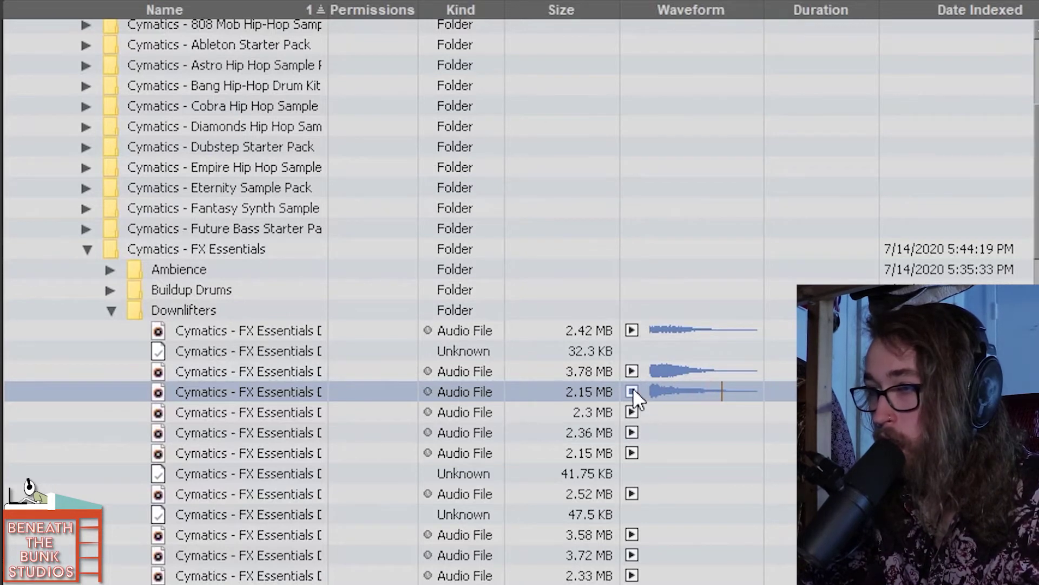
pyautogui.click(632, 389)
pyautogui.moveTo(310, 390); pyautogui.dragTo(511, 398)
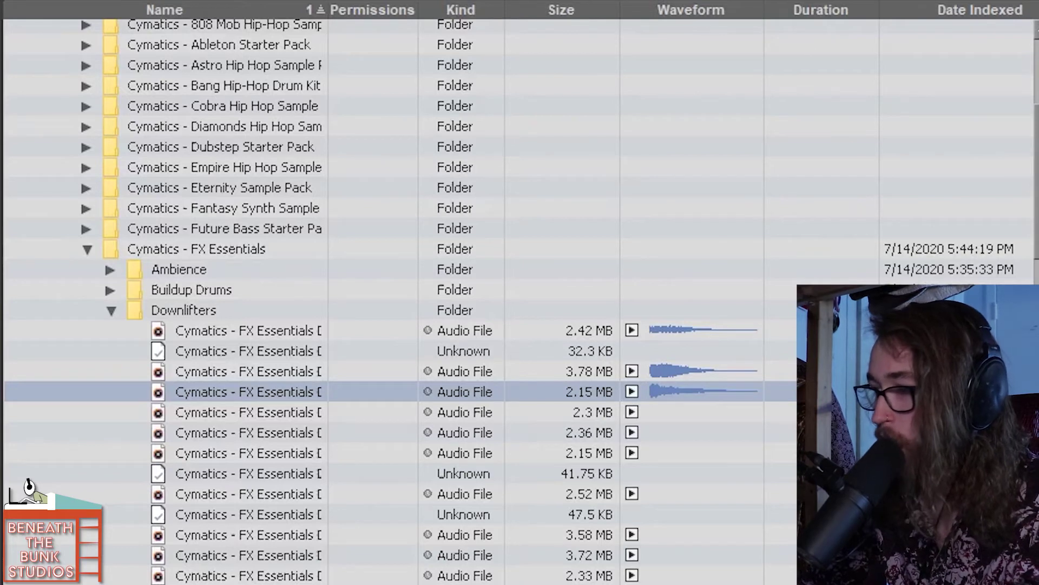
# Play the song from 29|2|480, just before REFRAIN 1, to check the transition into RE-INTRO 1.
pyautogui.hotkey('ctrl', '[')
pyautogui.hotkey('ctrl', '[')
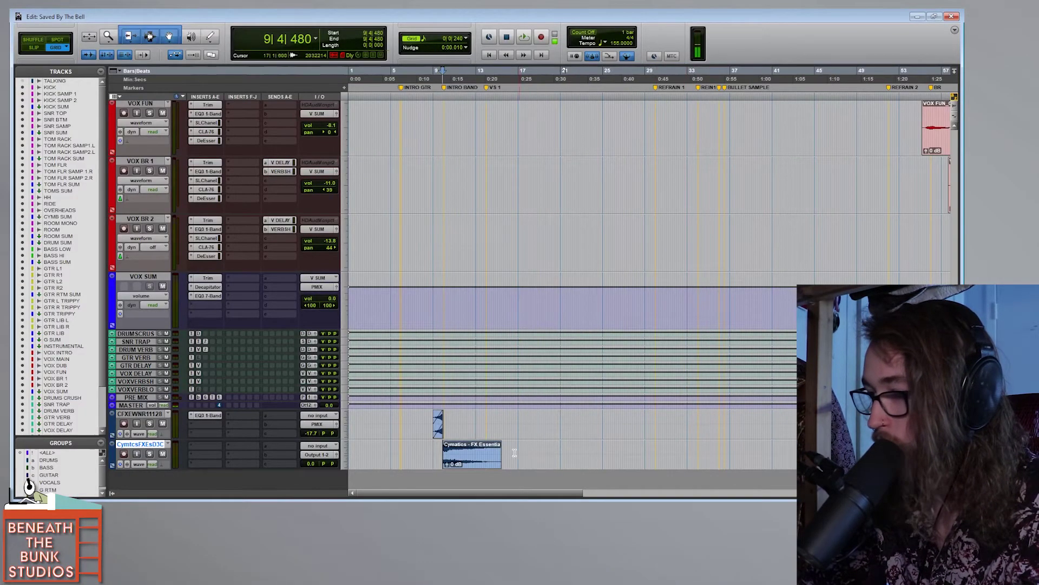
pyautogui.click(593, 418)
pyautogui.scroll(5, 593, 419)
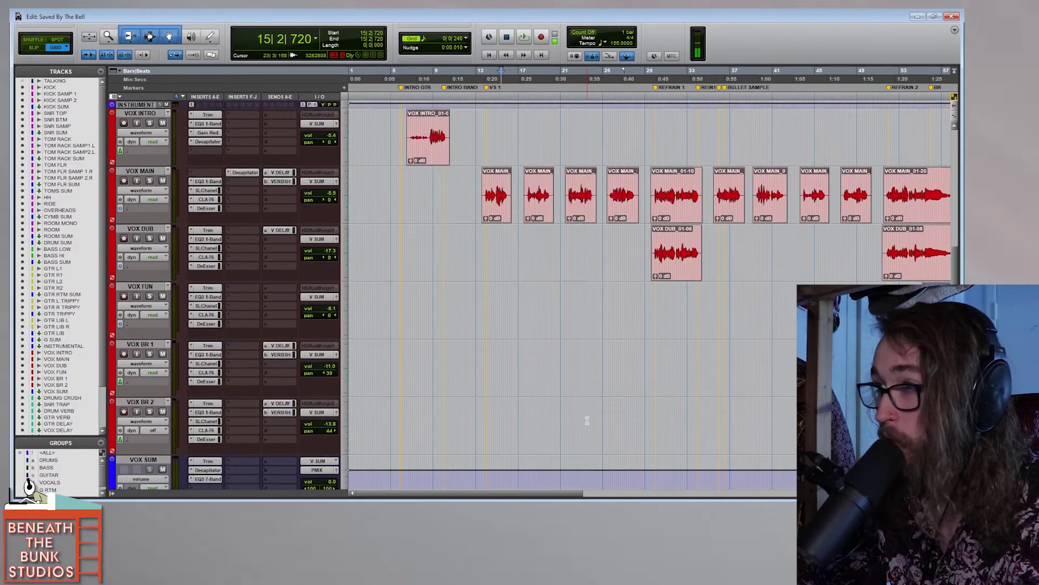
pyautogui.press('space')
pyautogui.click(649, 238)
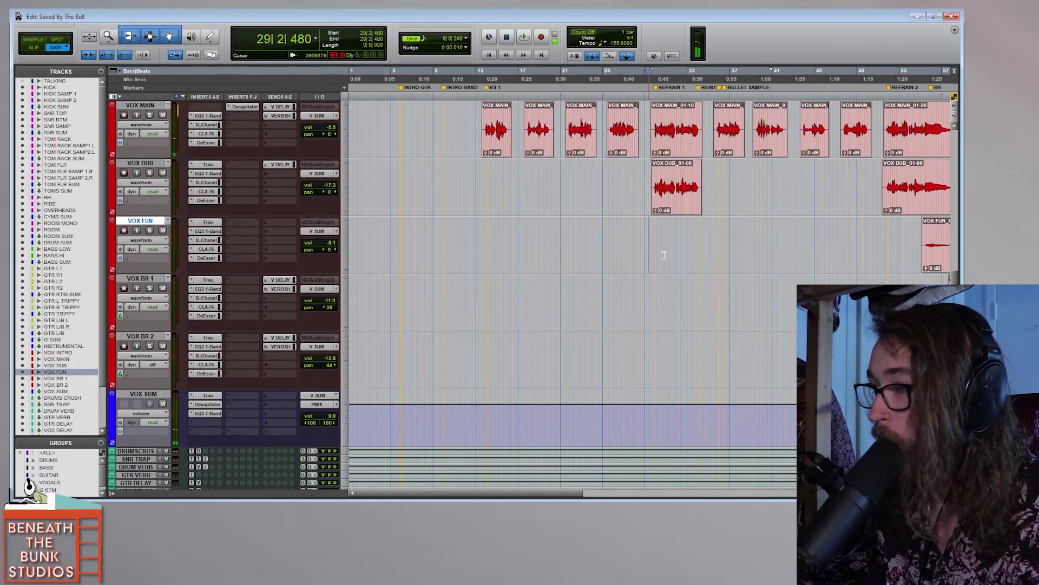
pyautogui.scroll(-2, 685, 239)
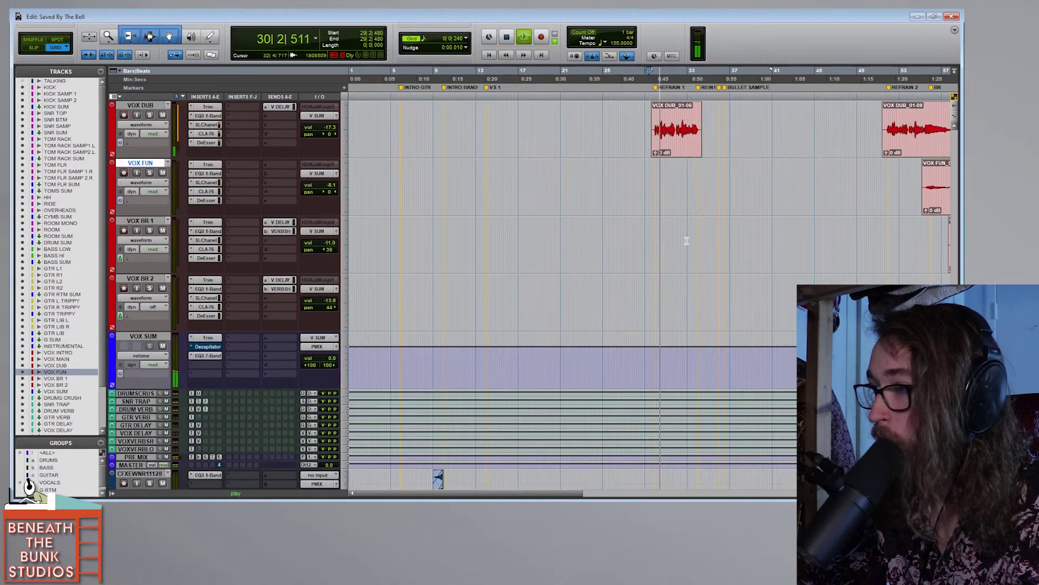
pyautogui.scroll(-2, 685, 239)
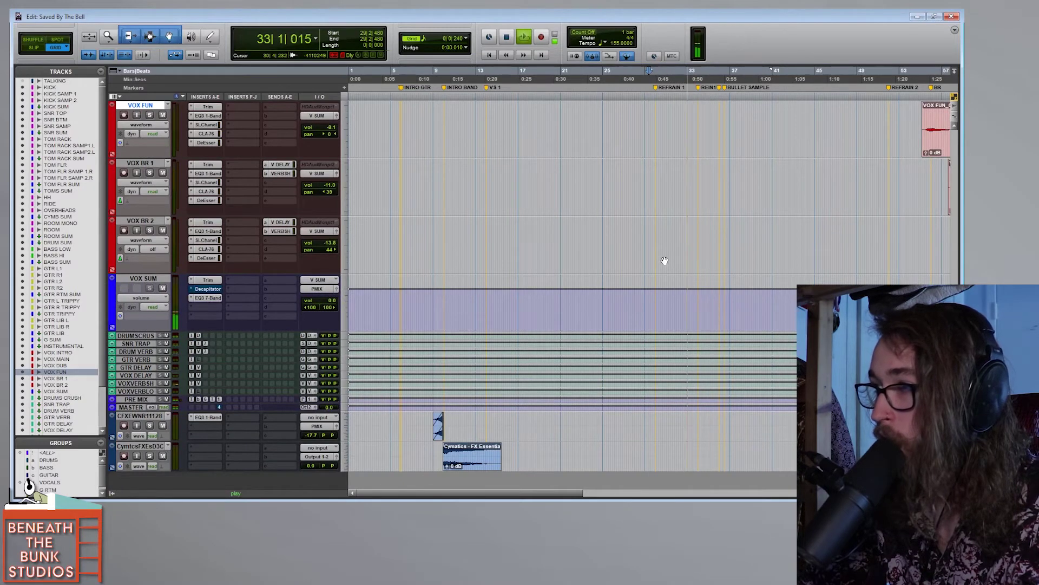
pyautogui.press('space')
# Move the downlifter clip so that it starts at the RE-INTRO 1 marker, 34|1|000.
pyautogui.moveTo(474, 458); pyautogui.dragTo(727, 461)
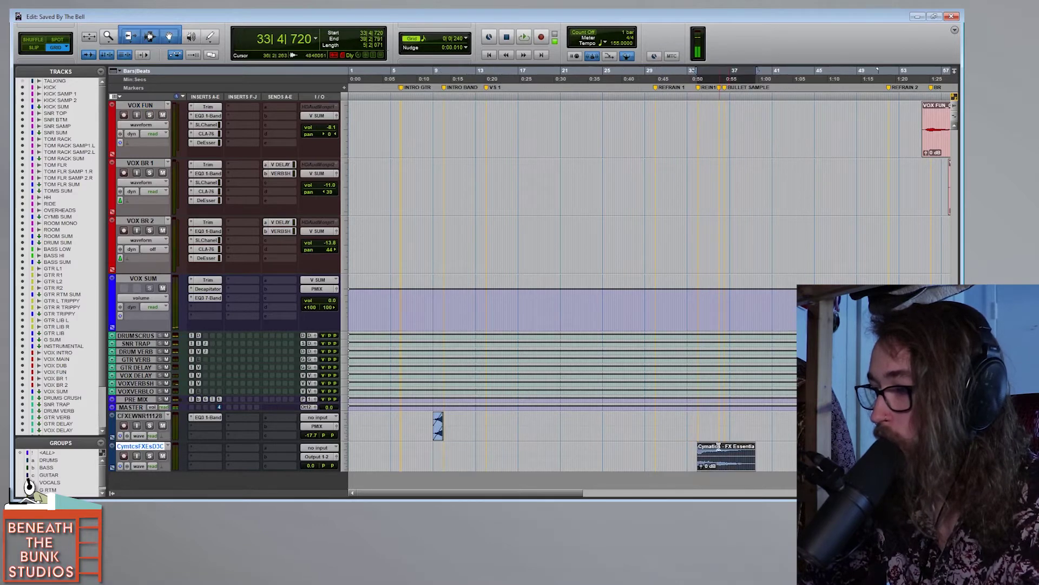
pyautogui.click(689, 419)
pyautogui.hotkey('ctrl', ']')
pyautogui.click(666, 420)
pyautogui.hotkey('ctrl', ']')
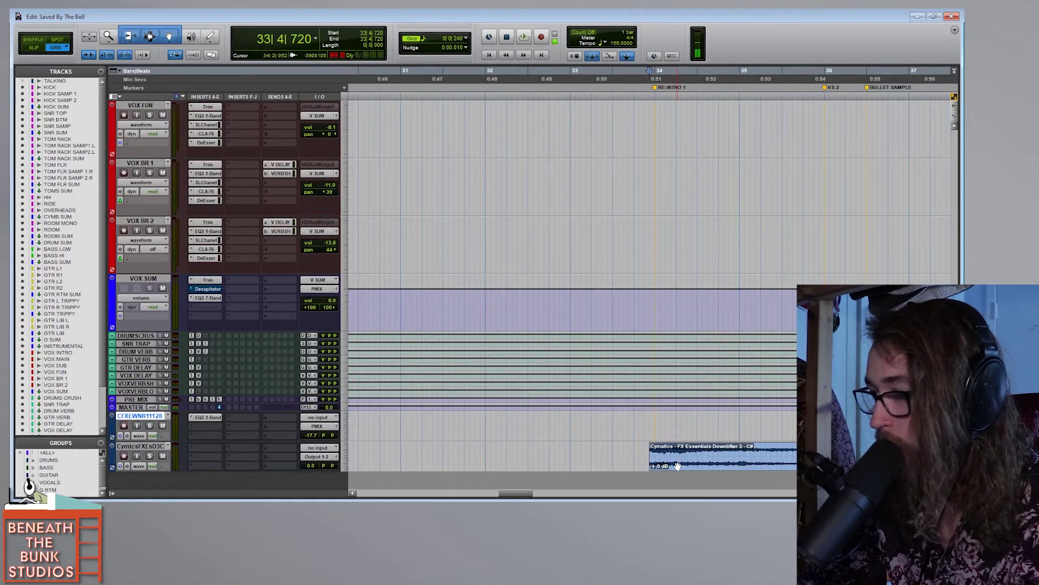
pyautogui.click(677, 466)
pyautogui.hotkey('ctrl', '[')
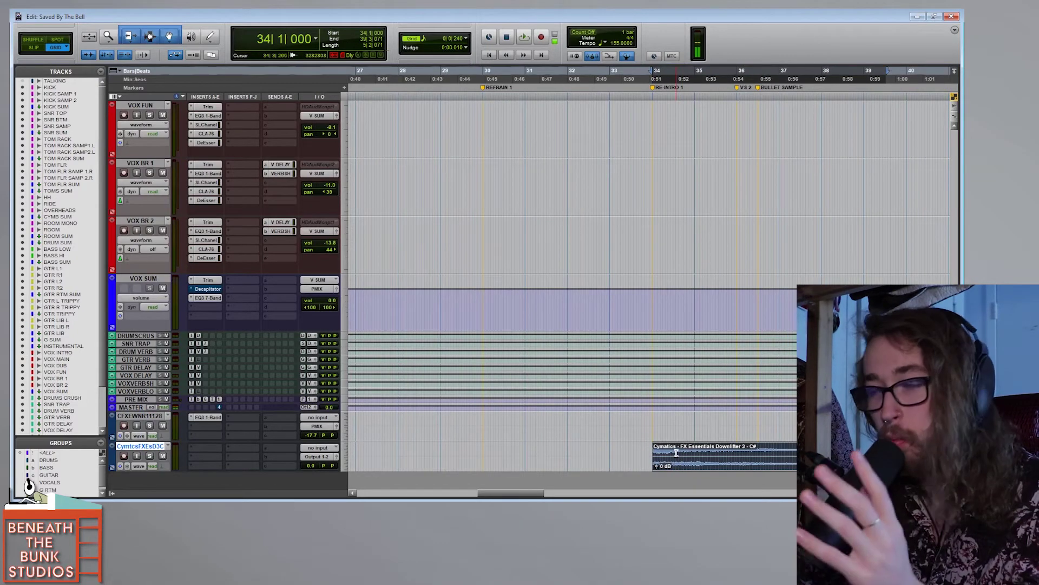
# Place the playback start at 33|3|720, just before RE-INTRO 1, and route the downlifter track's output to PMIX.
pyautogui.click(483, 416)
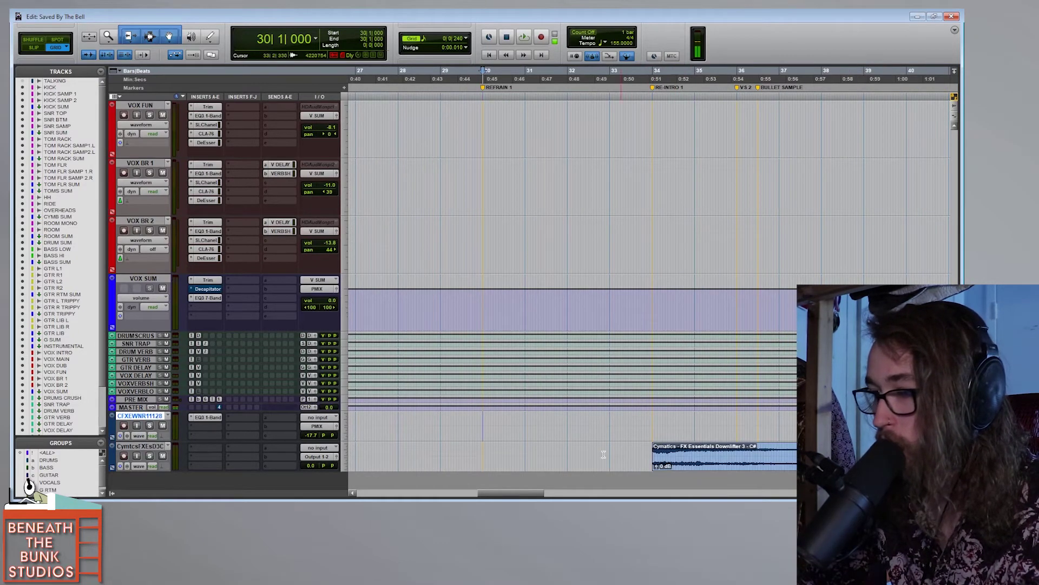
pyautogui.click(640, 425)
pyautogui.click(319, 456)
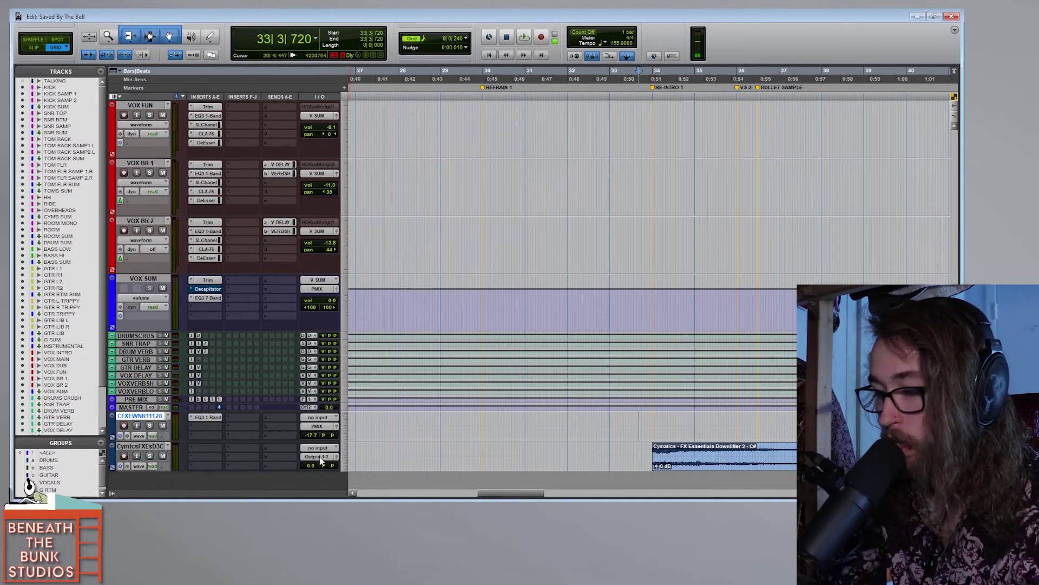
pyautogui.click(365, 423)
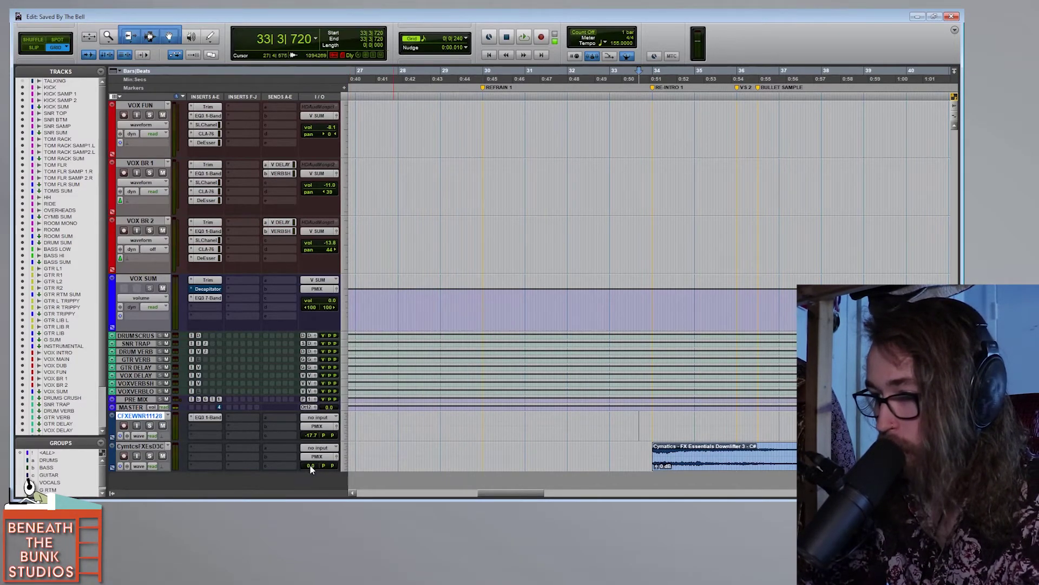
# Play the RE-INTRO 1 transition while trying the downlifter track's volume at -22.8 dB and -11.9 dB.
pyautogui.press('space')
pyautogui.moveTo(310, 466); pyautogui.dragTo(311, 476)
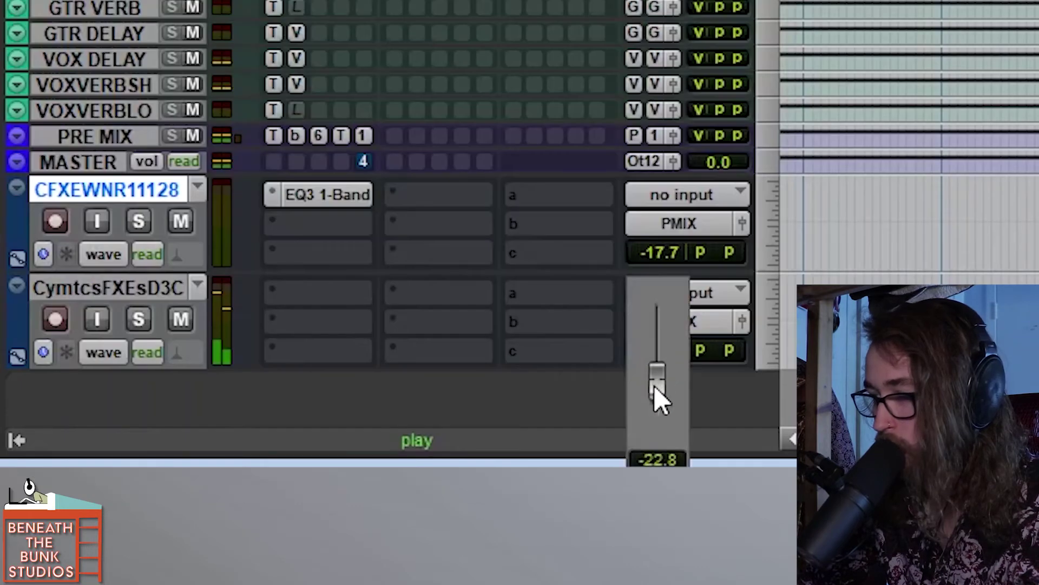
pyautogui.moveTo(661, 382); pyautogui.dragTo(706, 375)
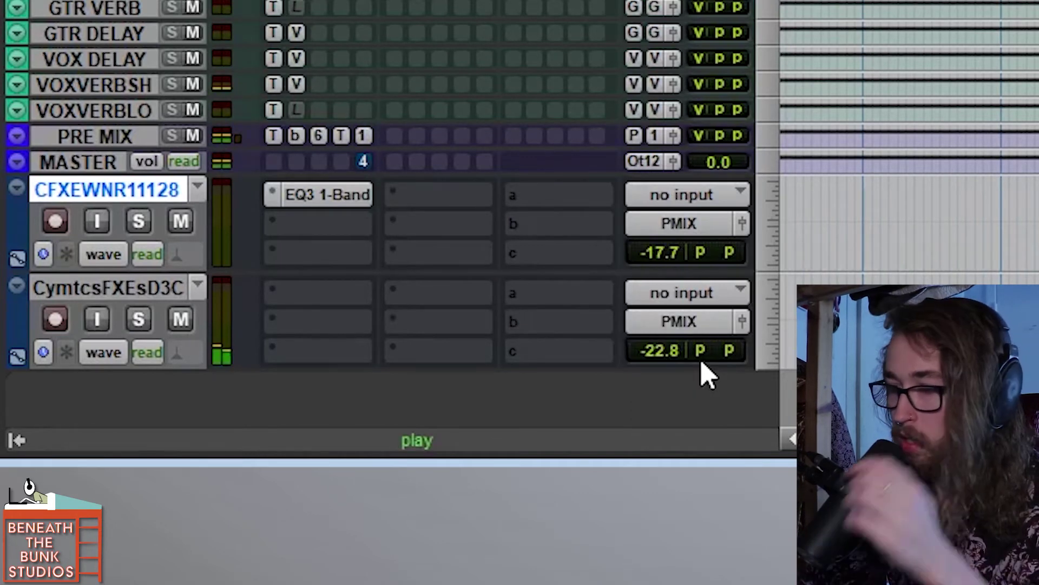
pyautogui.press('space')
pyautogui.moveTo(687, 352)
pyautogui.mouseDown()
pyautogui.moveTo(661, 352)
pyautogui.moveTo(680, 333)
pyautogui.mouseUp()
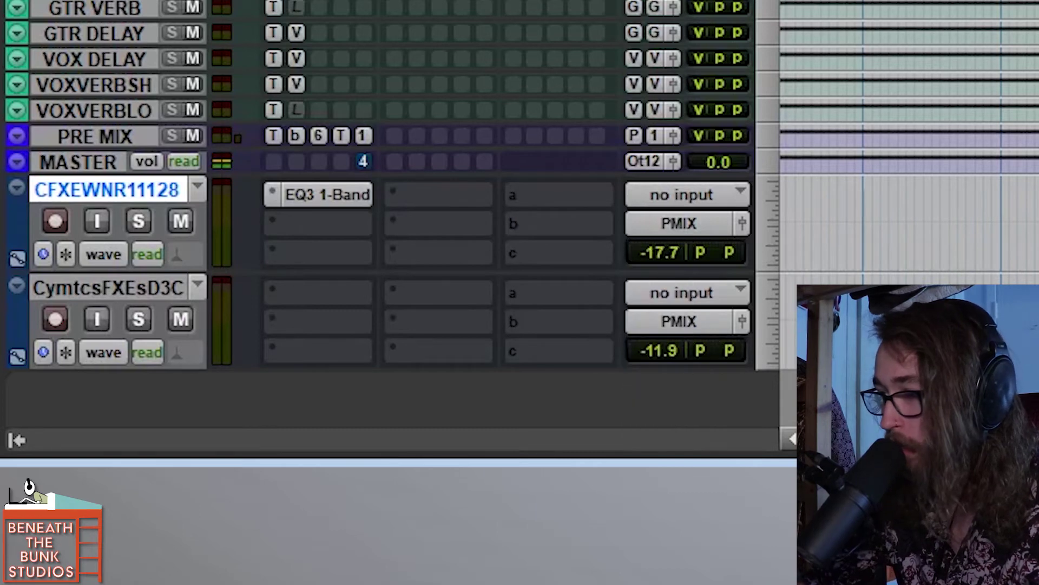
pyautogui.press('space')
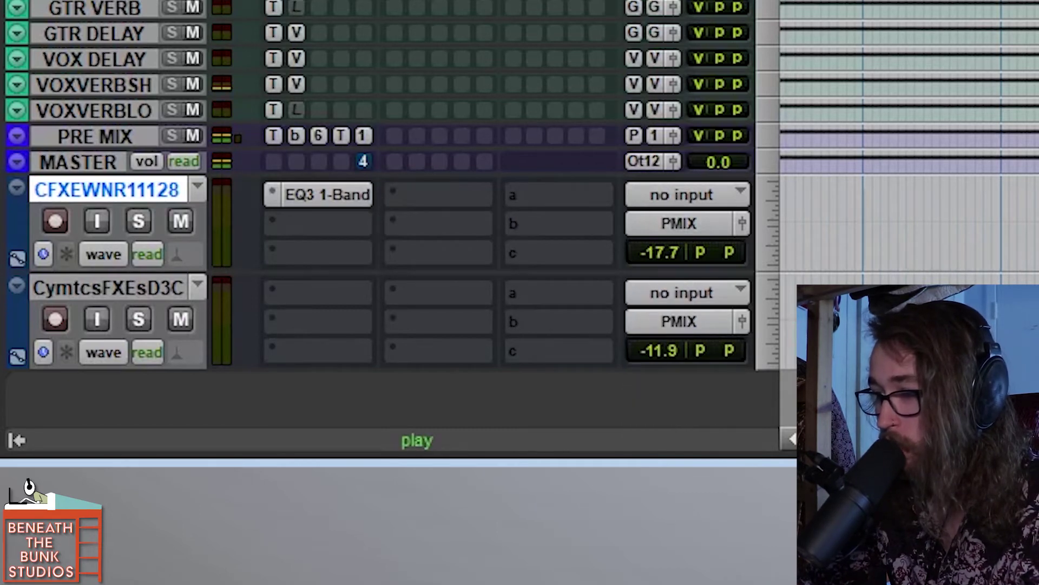
# Set the downlifter track's volume to -25.9 dB and play the transition.
pyautogui.moveTo(669, 352); pyautogui.dragTo(665, 365)
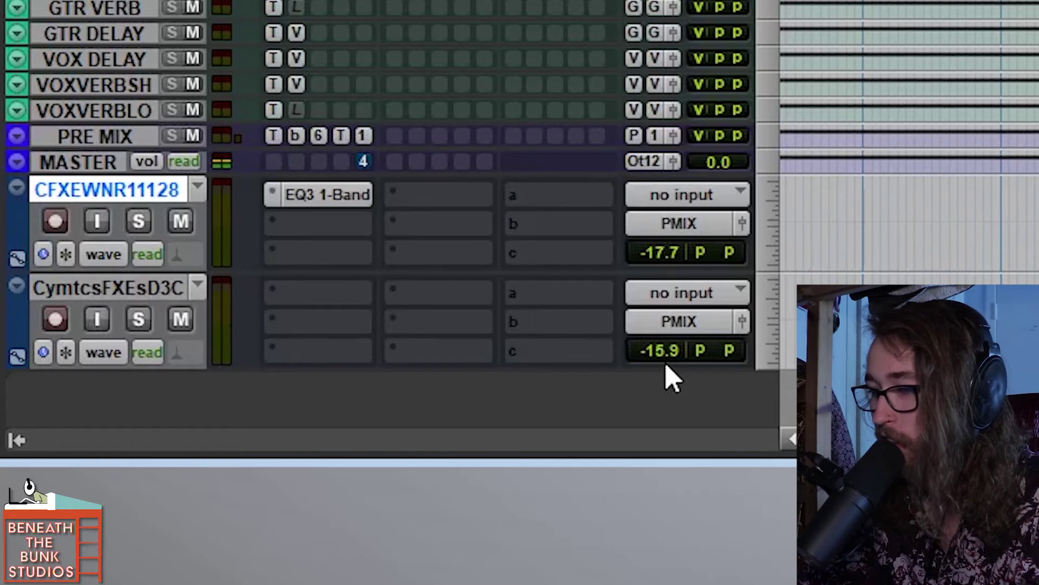
pyautogui.moveTo(665, 352); pyautogui.dragTo(654, 360)
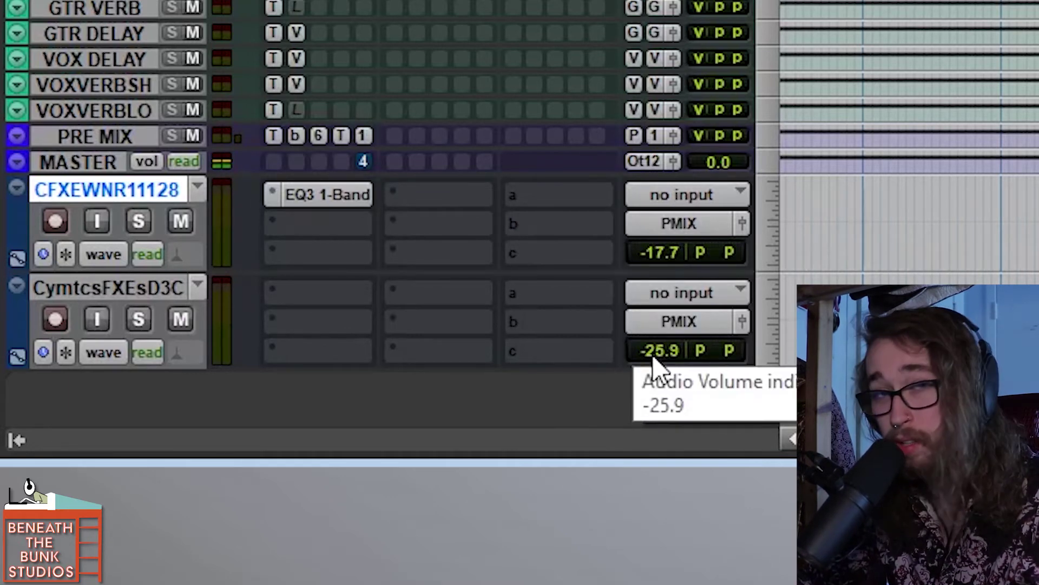
pyautogui.press('space')
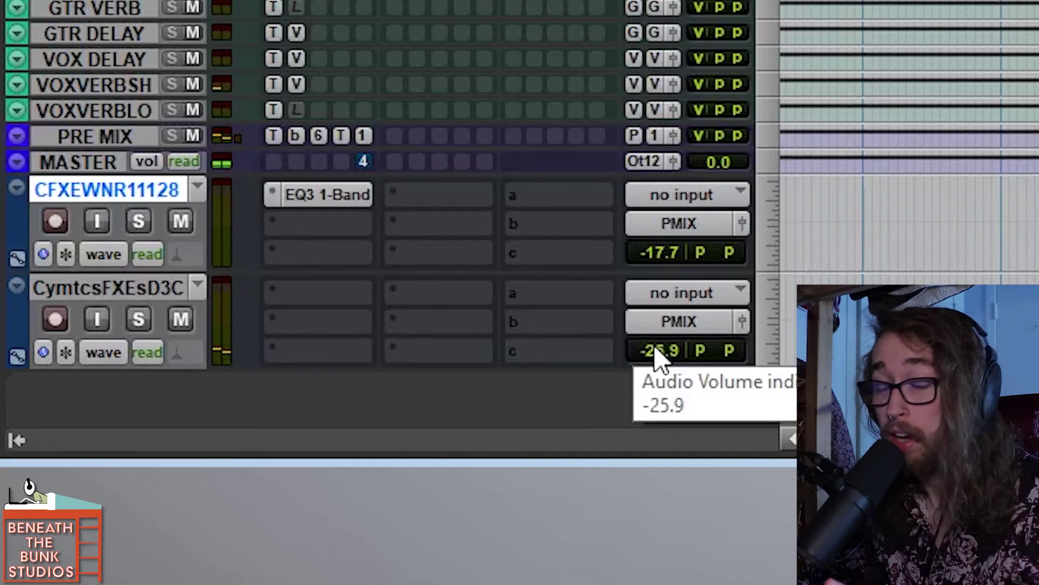
pyautogui.press('space')
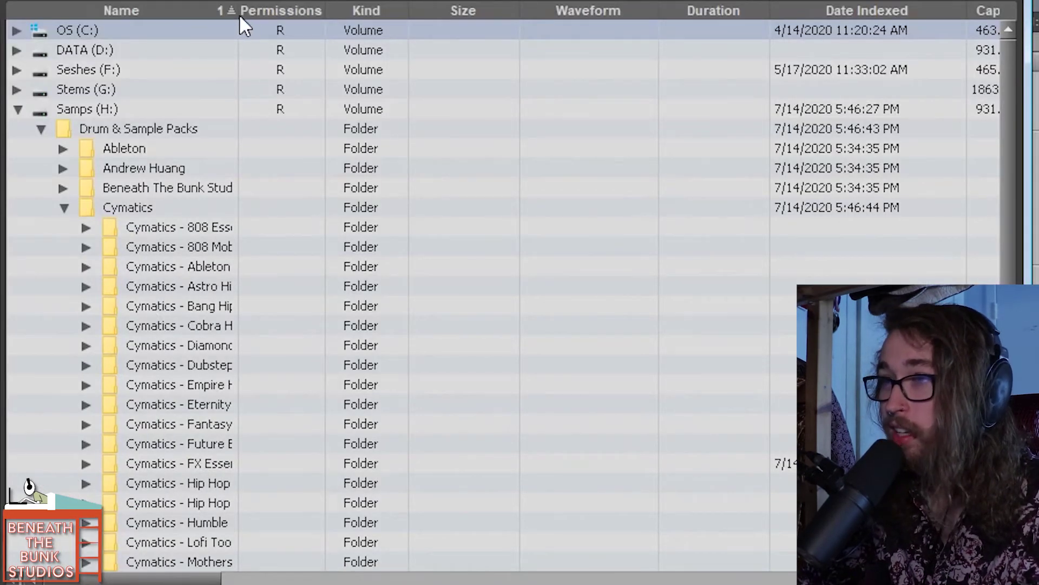
# Expand the Cymatics - FX Essentials folder and its Impacts subfolder, widening the Name column to show full file names.
pyautogui.moveTo(237, 32); pyautogui.dragTo(333, 71)
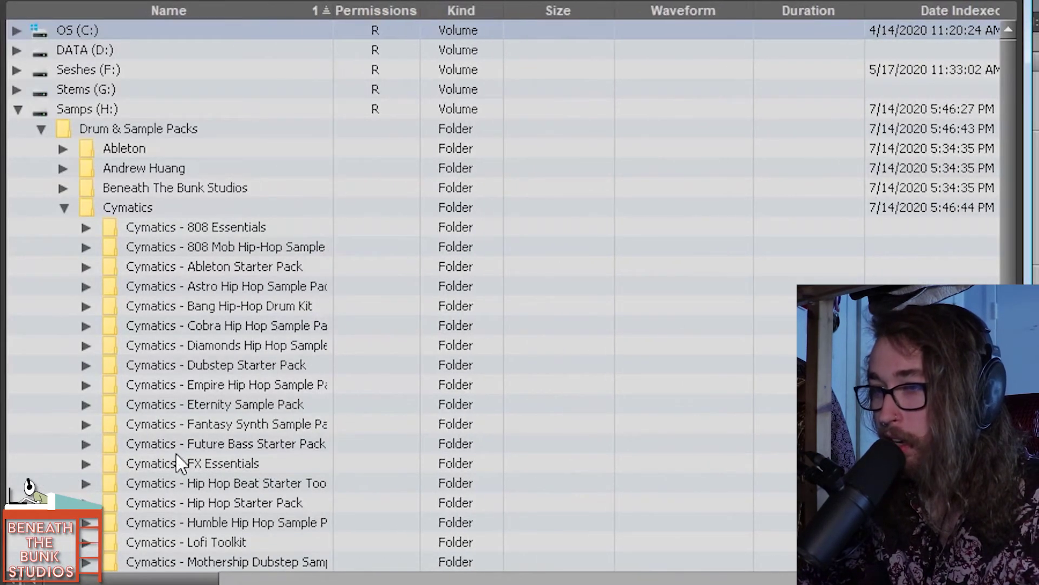
pyautogui.click(86, 464)
pyautogui.scroll(-3, 267, 434)
pyautogui.click(109, 375)
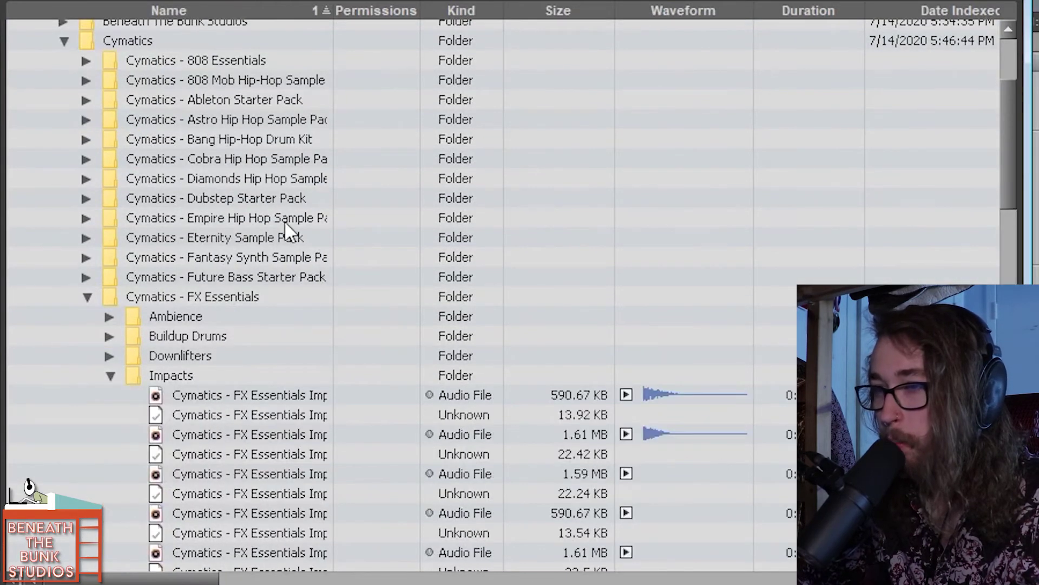
pyautogui.moveTo(333, 21); pyautogui.dragTo(482, 303)
pyautogui.scroll(-3, 381, 263)
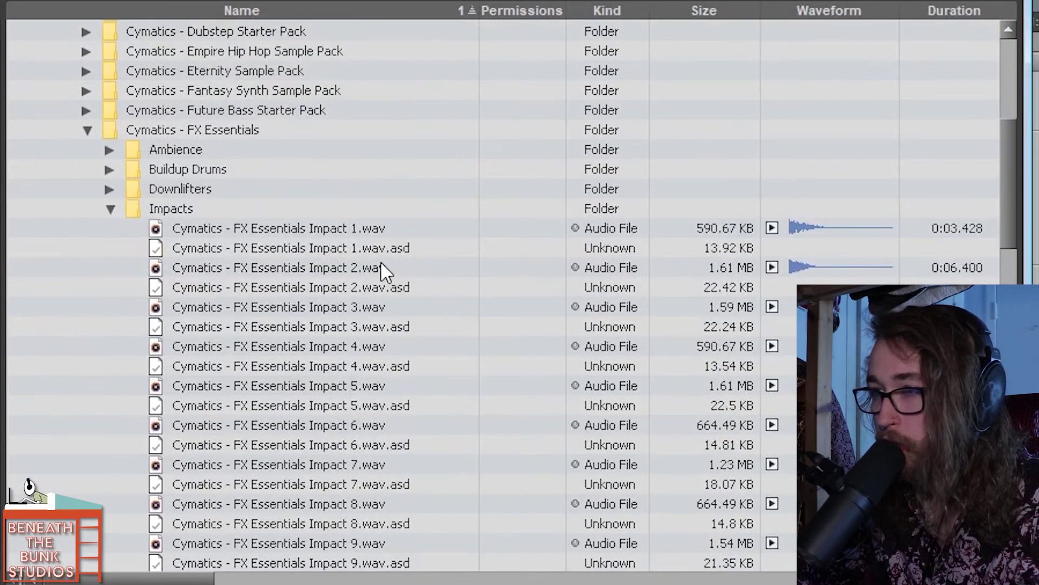
# Preview the Impact 1 and Impact 3 samples and add Cymatics - FX Essentials Impact 3 to a new track.
pyautogui.click(405, 227)
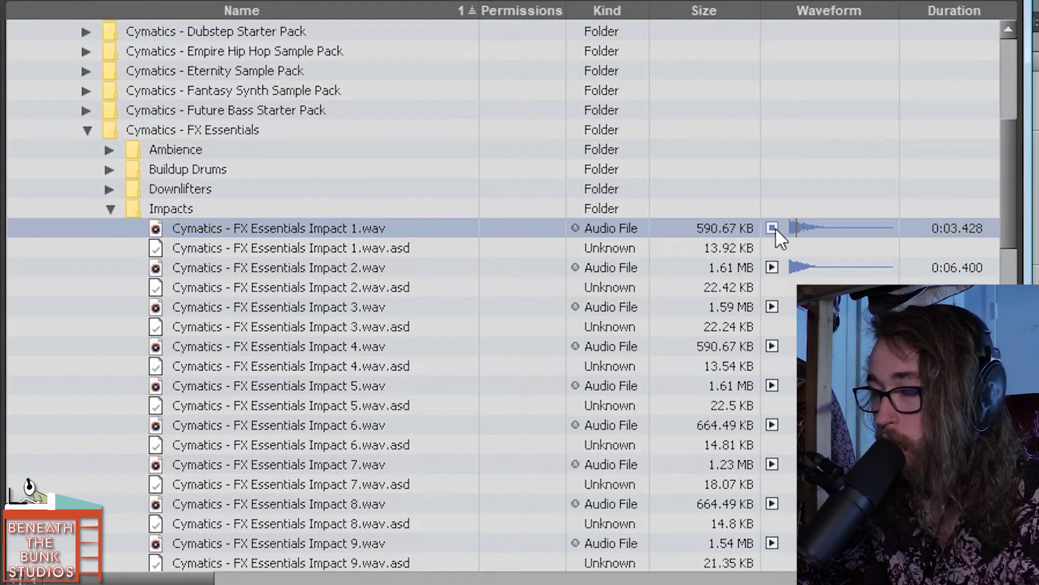
pyautogui.click(773, 308)
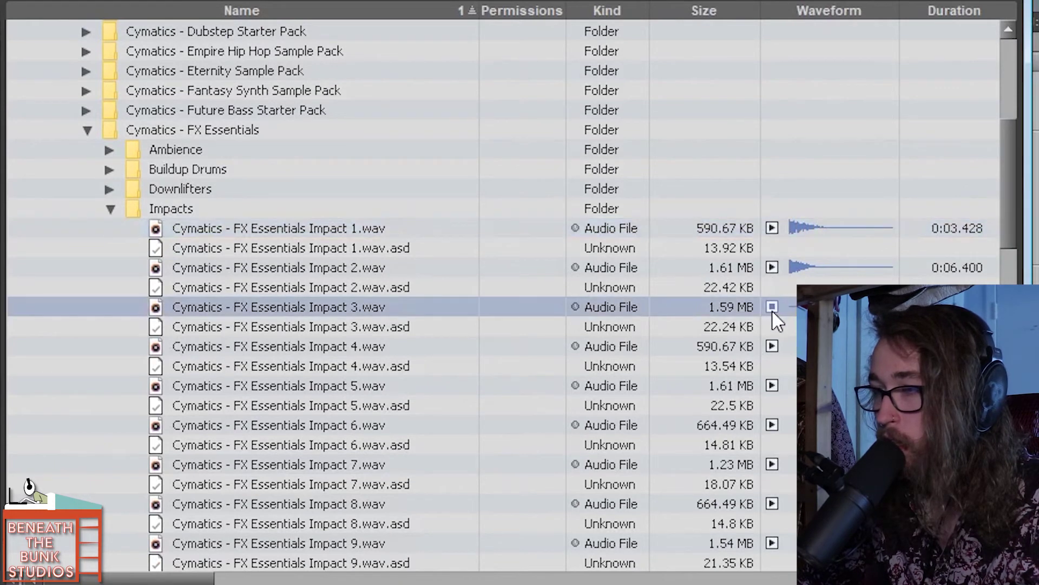
pyautogui.click(772, 306)
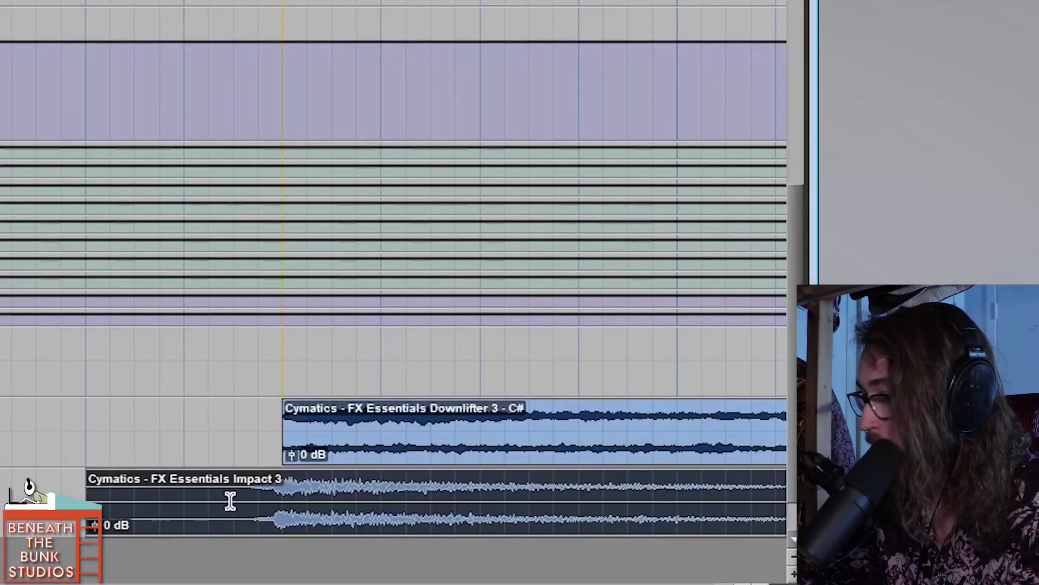
# Trim the start of the Impact 3 clip to the RE-INTRO 1 marker and play the transition.
pyautogui.moveTo(86, 495); pyautogui.dragTo(293, 495)
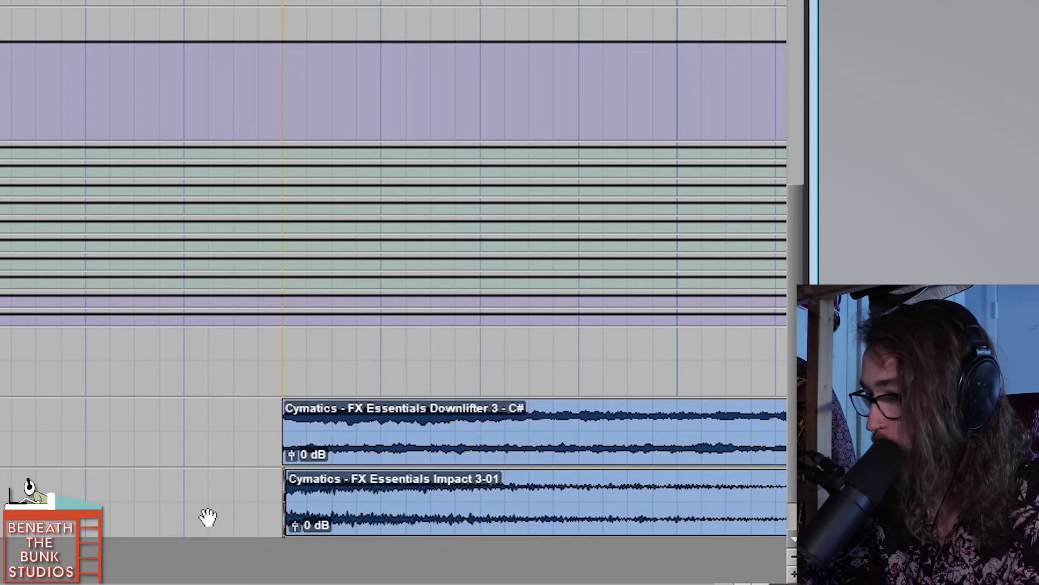
pyautogui.press('r')
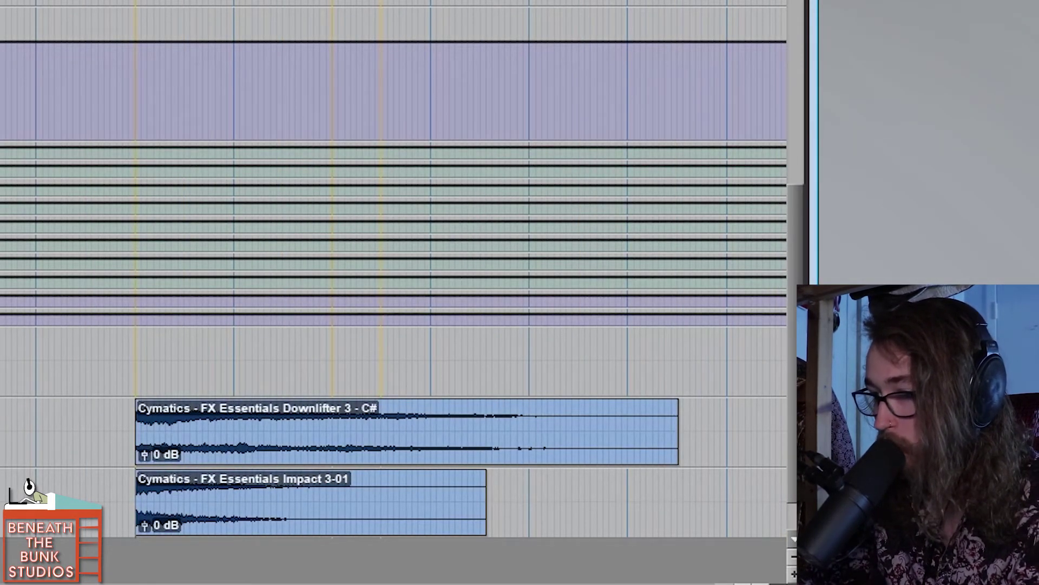
pyautogui.press('space')
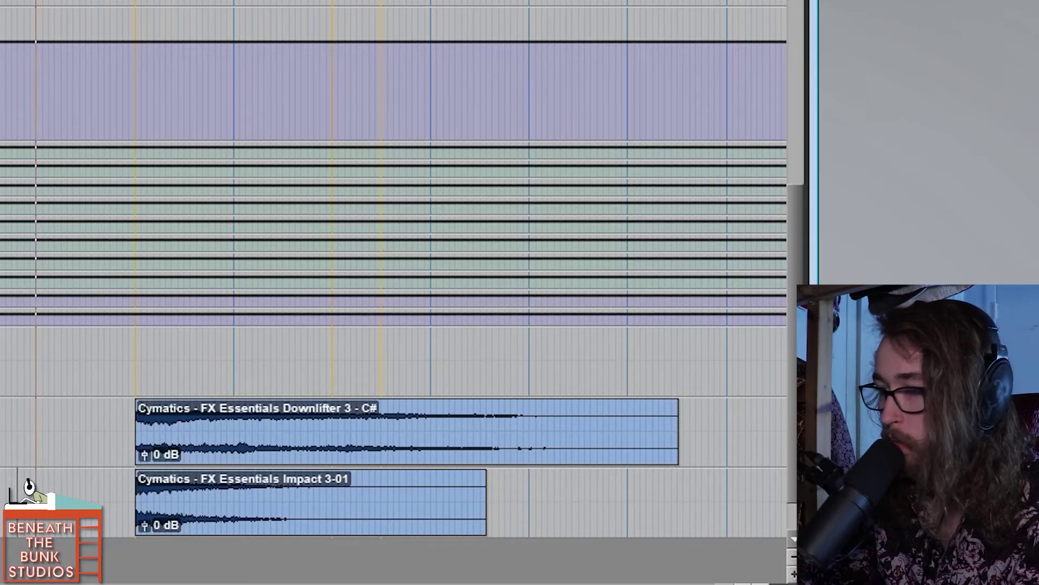
# Set the impact track's volume to -17.8 dB during playback.
pyautogui.scroll(-2, 42, 468)
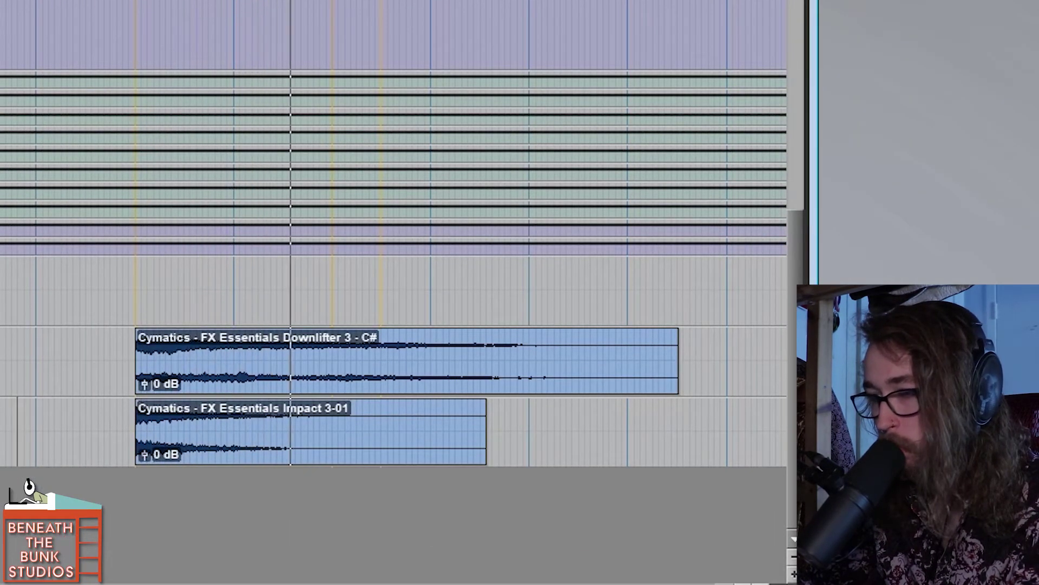
pyautogui.hotkey('ctrl', '=')
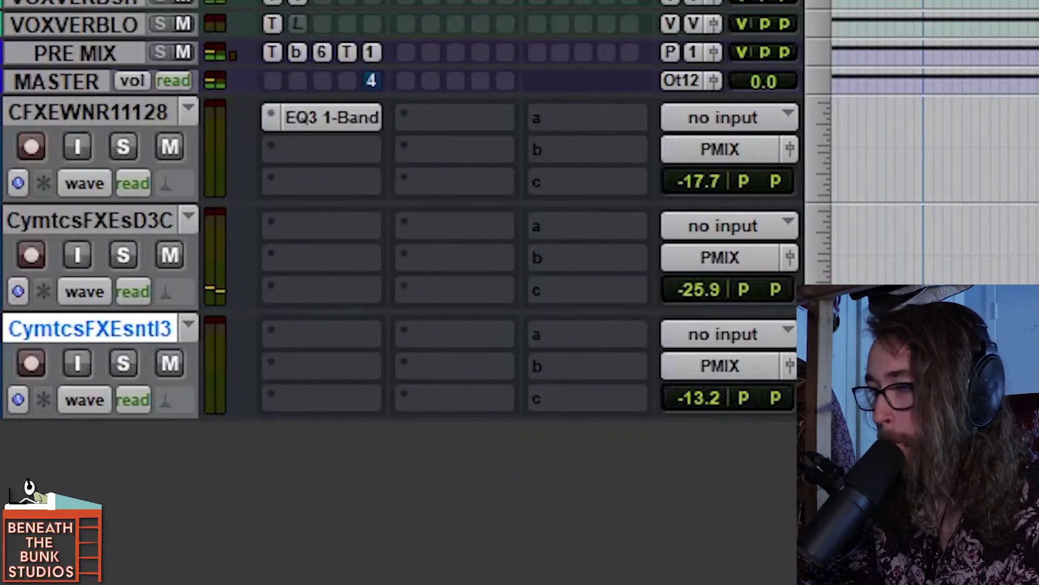
pyautogui.moveTo(699, 398); pyautogui.dragTo(702, 430)
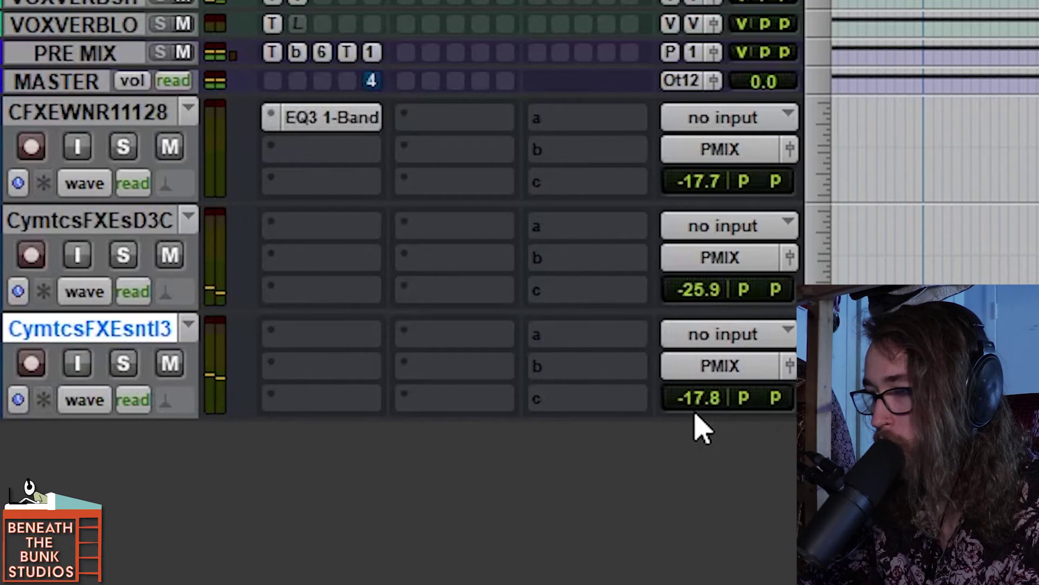
# Insert the EQ3 1-Band (mono) plug-in in the first insert slot of the impact track.
pyautogui.click(355, 336)
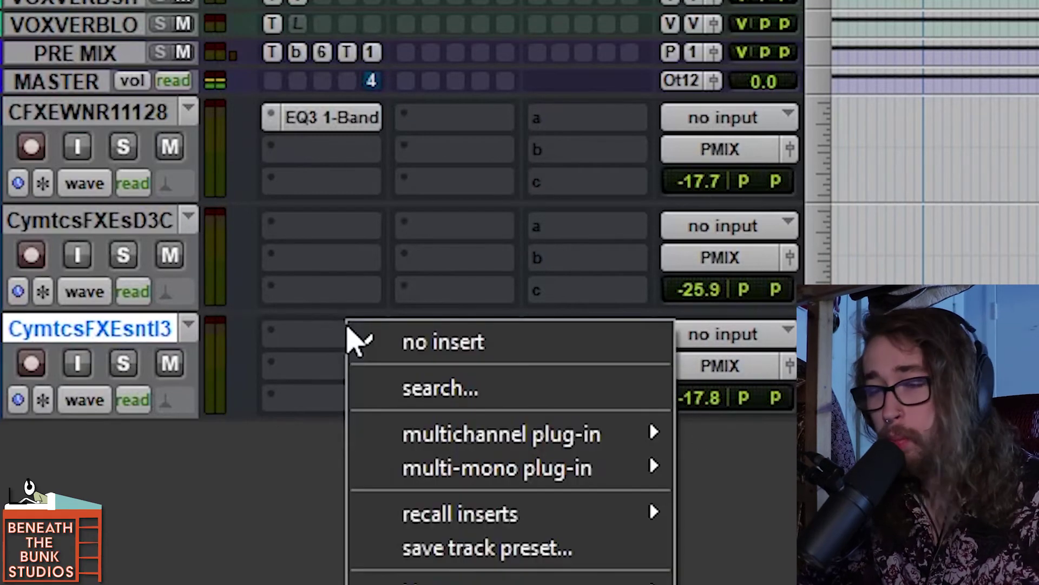
pyautogui.write('eq')
pyautogui.press('Down')
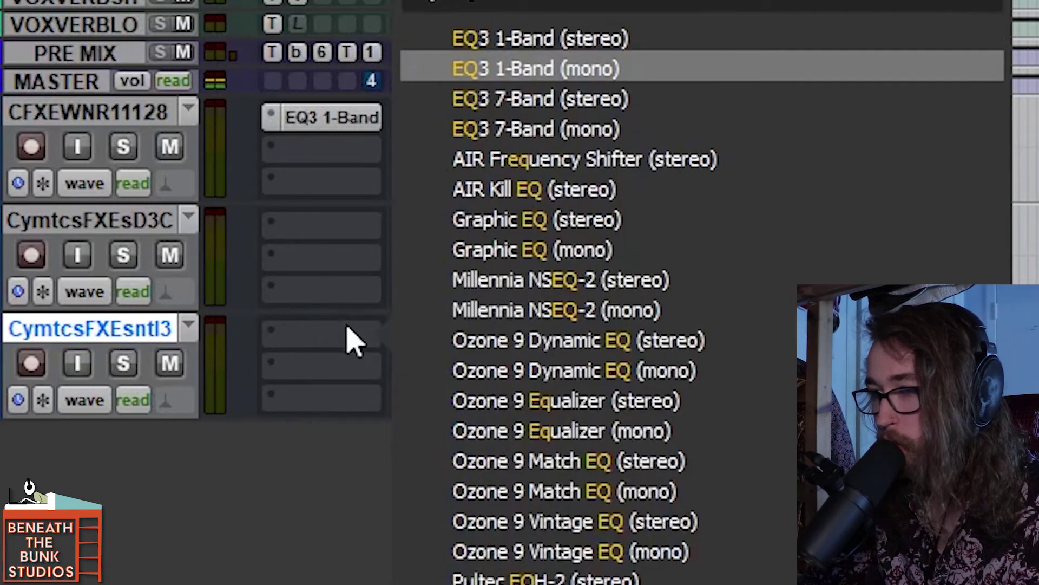
pyautogui.press('Return')
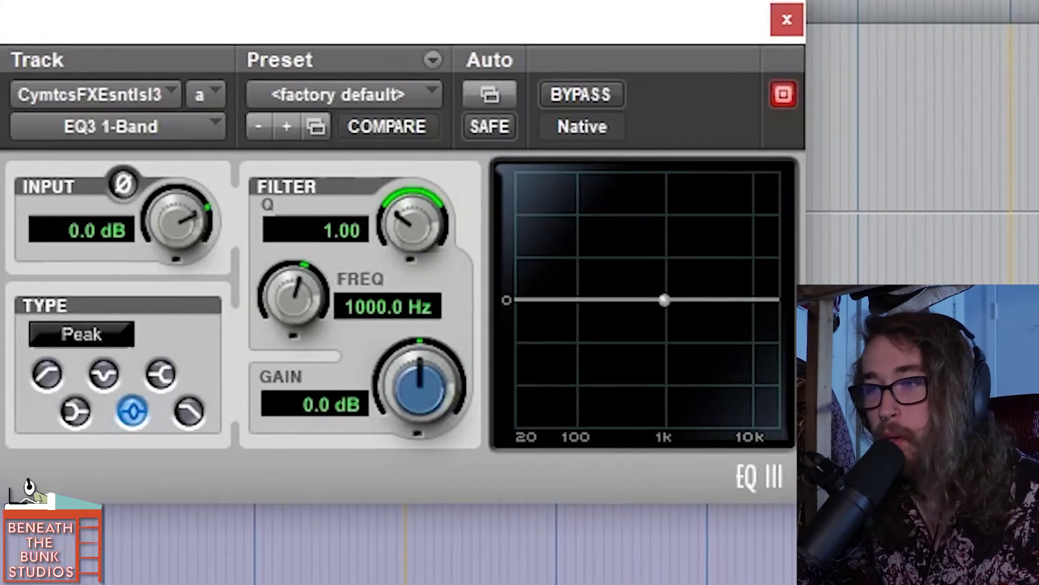
# Set the impact track's EQ to a Low-Pass filter with 6 dB/oct slope at 1.93 kHz and close the plug-in.
pyautogui.click(189, 411)
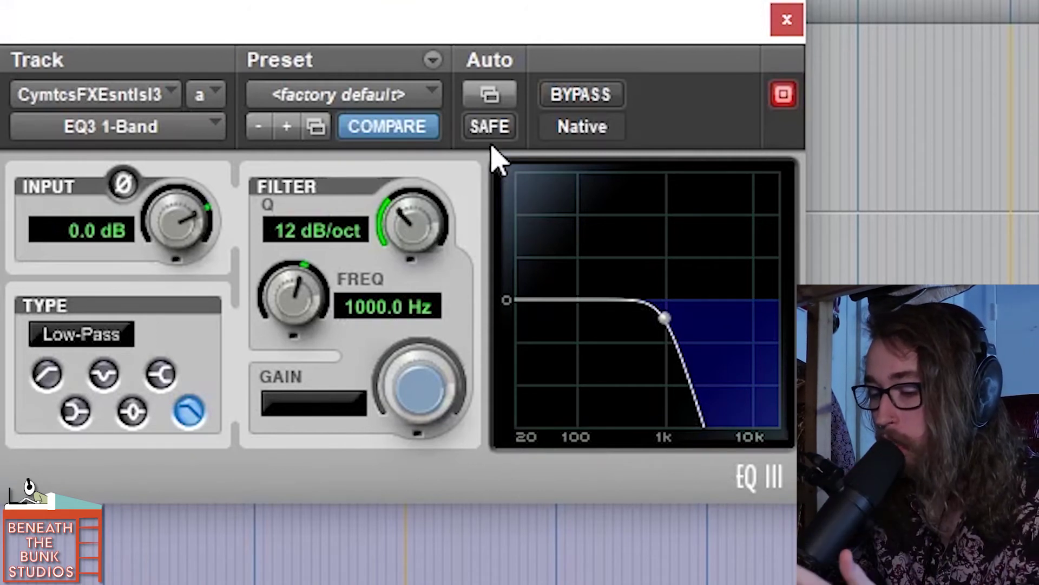
pyautogui.moveTo(429, 220); pyautogui.dragTo(378, 505)
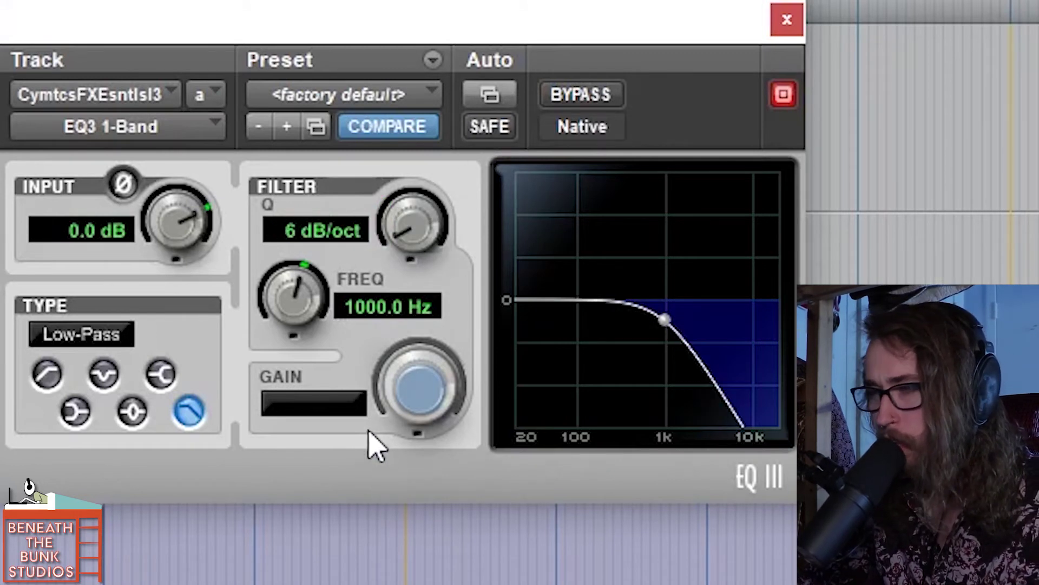
pyautogui.moveTo(320, 329); pyautogui.dragTo(340, 273)
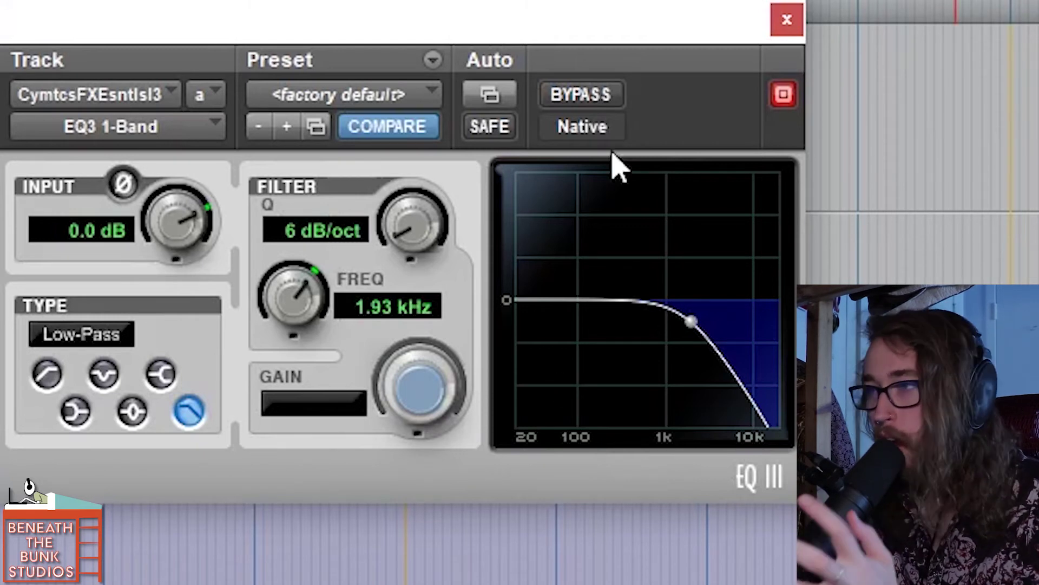
pyautogui.click(787, 21)
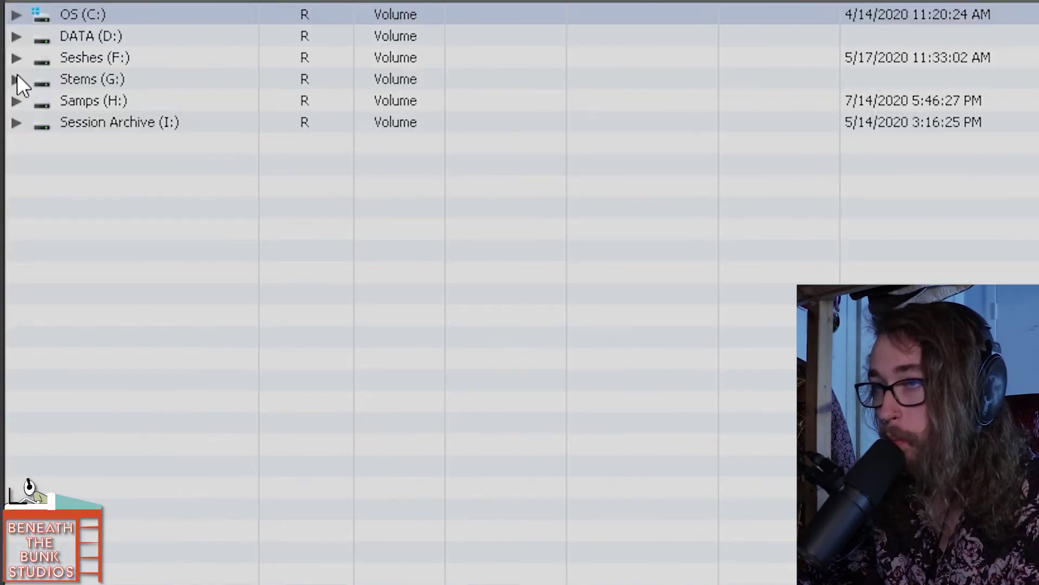
# Browse Samps (H:) through Drum & Sample Packs, Cymatics and Cymatics - FX Essentials to the Impacts samples, with the Name column widened.
pyautogui.click(16, 100)
pyautogui.click(44, 122)
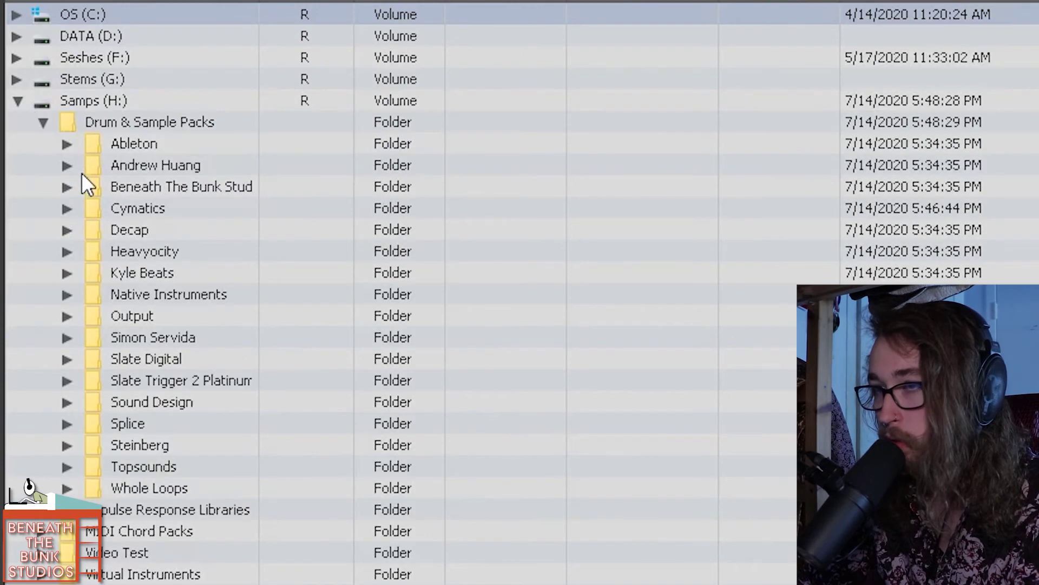
pyautogui.click(68, 208)
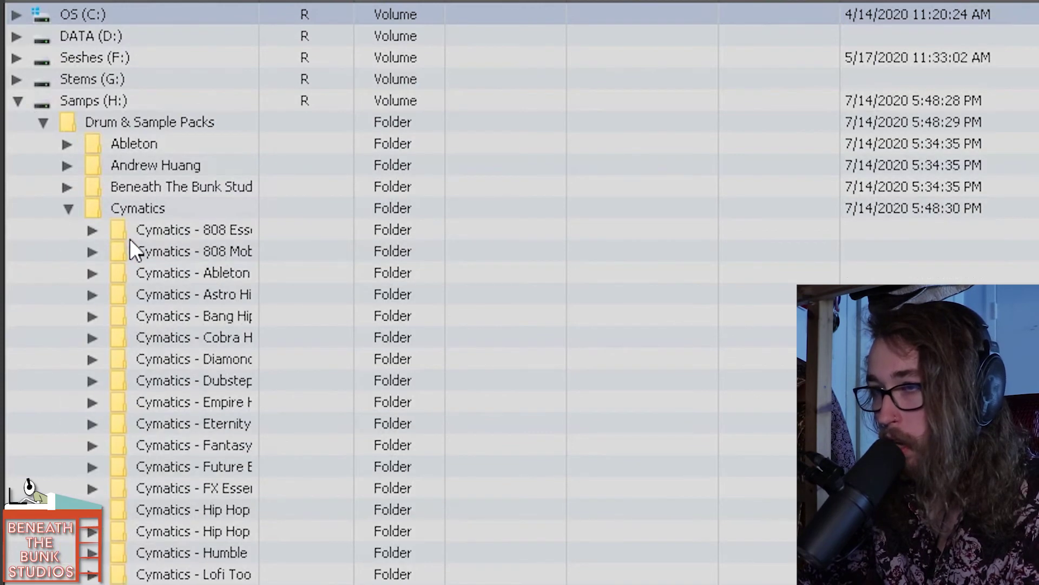
pyautogui.click(93, 489)
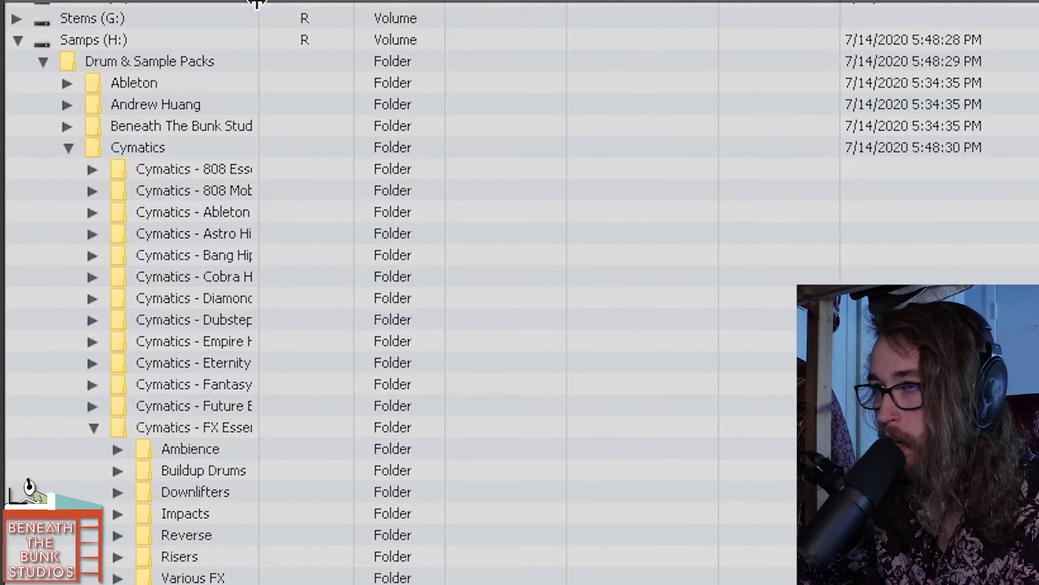
pyautogui.moveTo(260, 2); pyautogui.dragTo(566, 33)
pyautogui.scroll(-2, 325, 418)
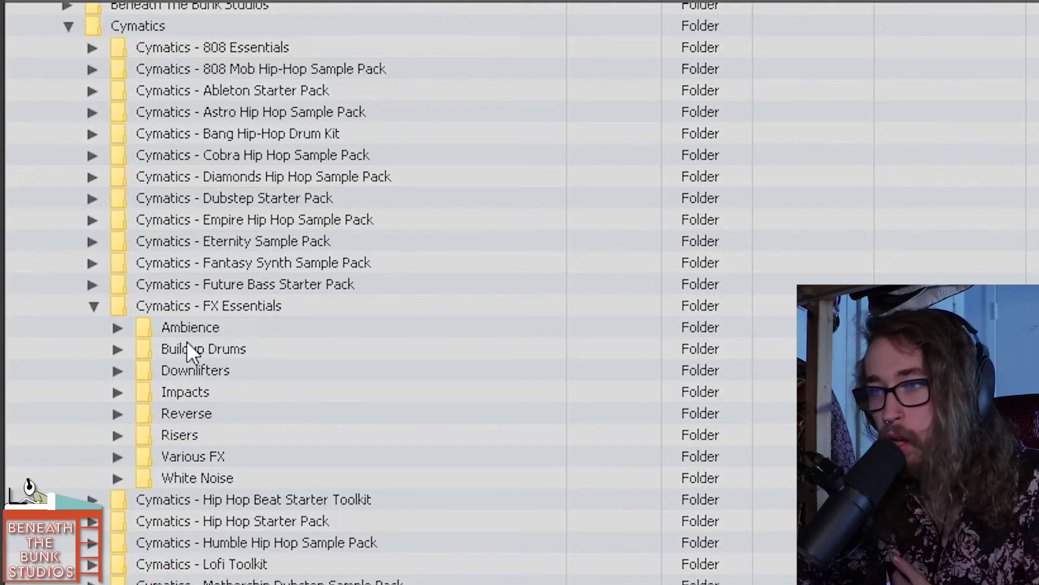
pyautogui.click(129, 385)
pyautogui.scroll(-4, 228, 362)
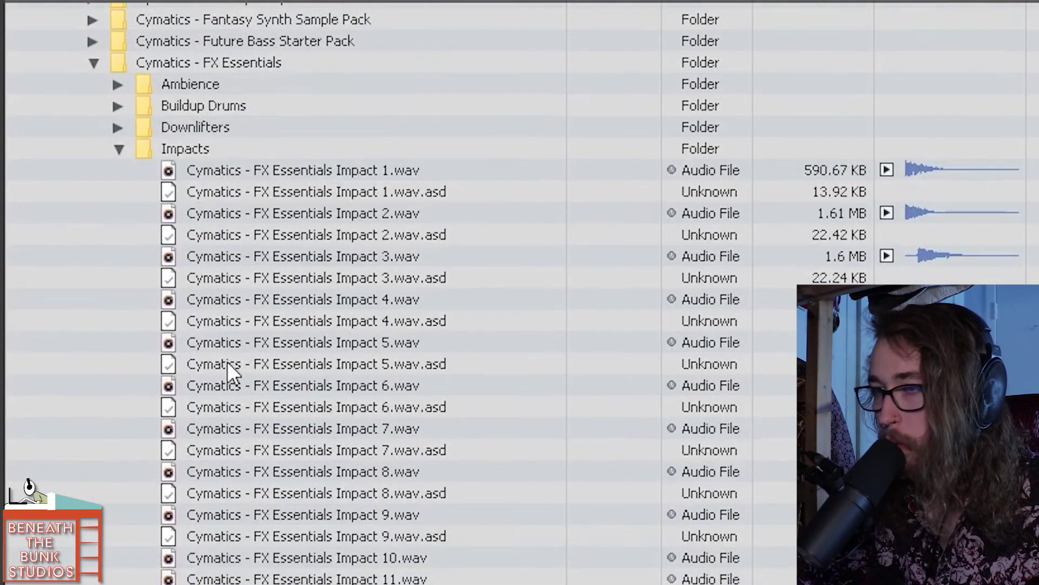
# Audition the Cymatics FX Essentials Impact 6 to 9 samples, place Impact 8 on a new track aligned with the Impact 3-01 clip, and play it.
pyautogui.click(406, 384)
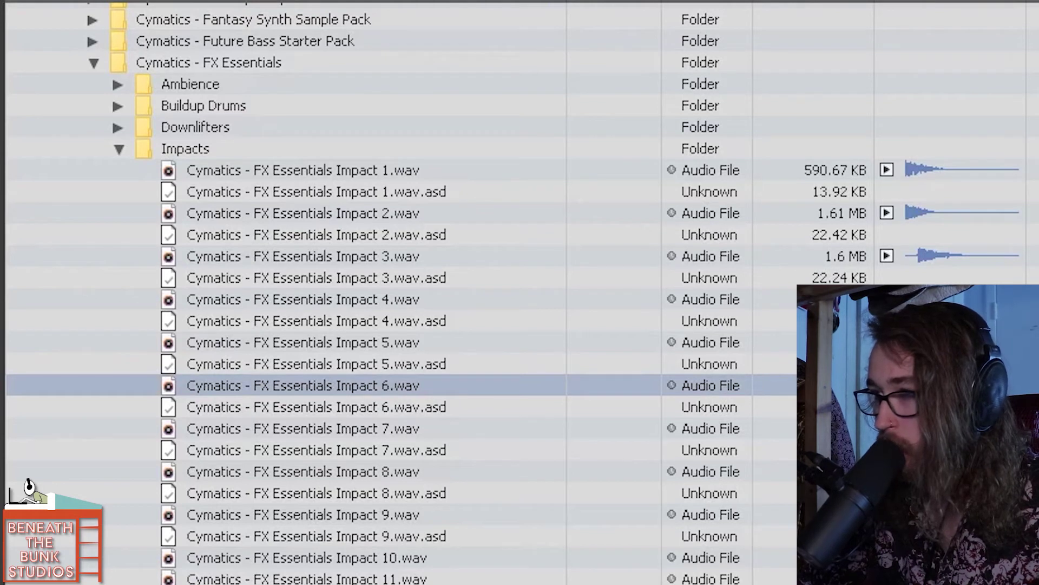
pyautogui.click(406, 428)
pyautogui.click(303, 471)
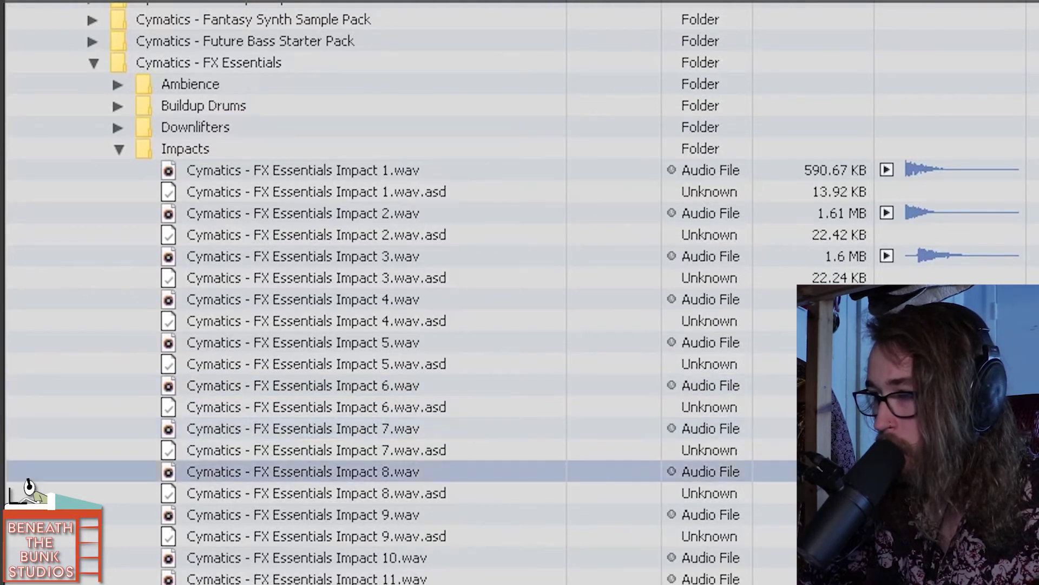
pyautogui.click(303, 514)
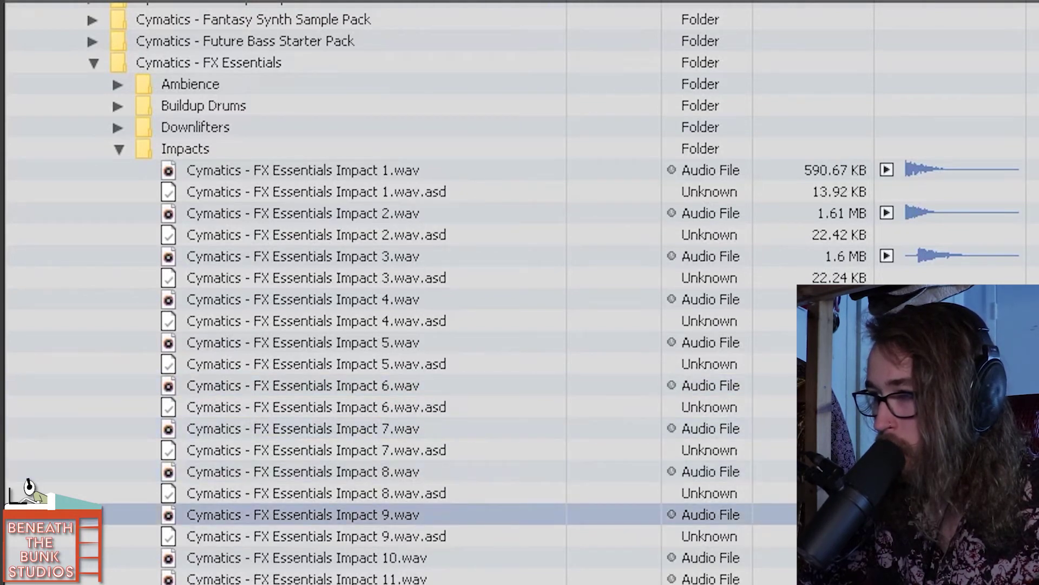
pyautogui.click(758, 472)
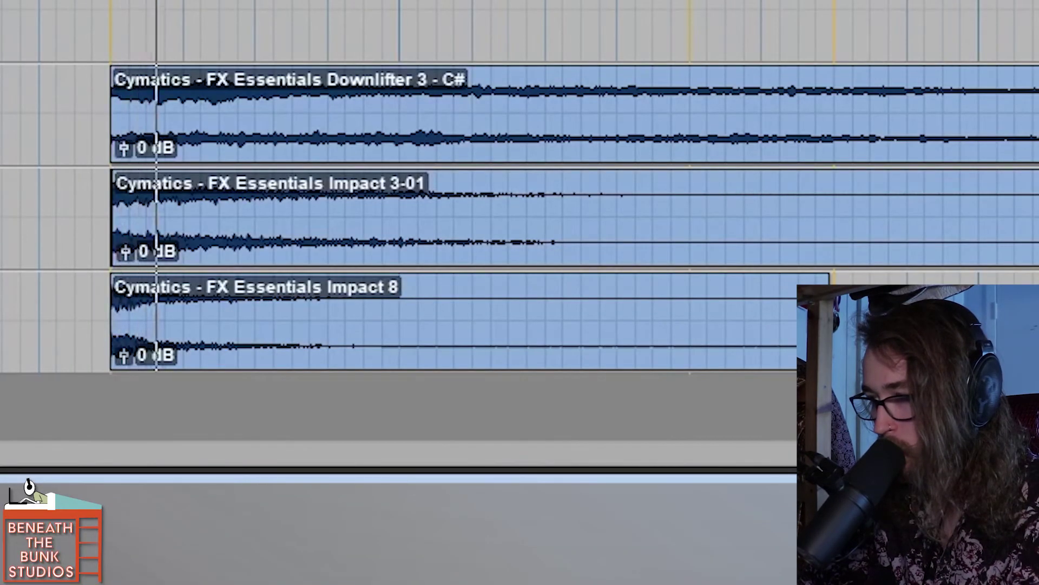
pyautogui.press('space')
pyautogui.press('space')
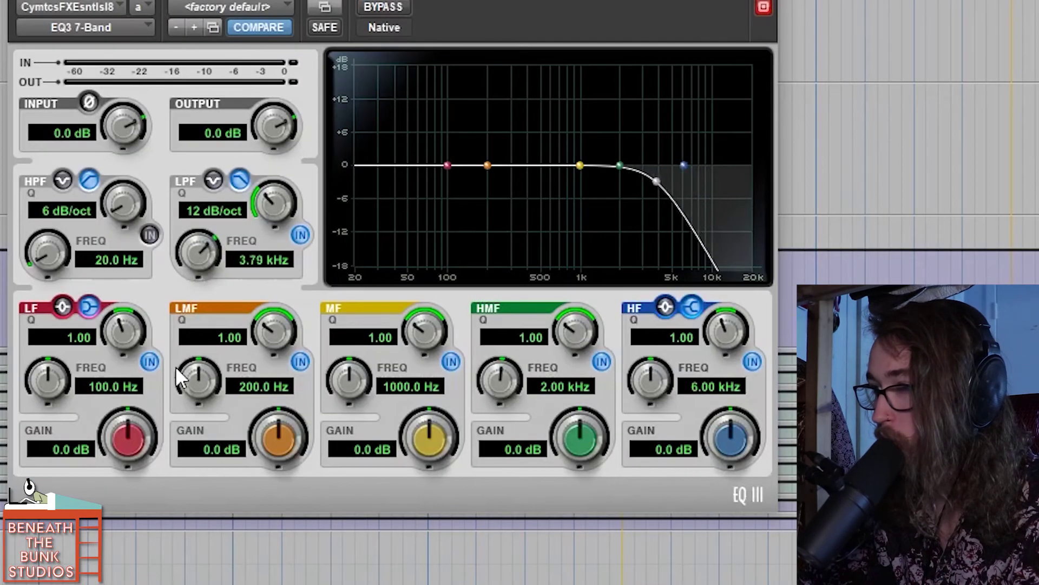
# In the Impact 8 track's EQ3 7-Band, set the low-pass filter to 683.3 Hz and the high-pass to 18 dB/oct at 47.0 Hz, leaving the high-pass off.
pyautogui.moveTo(176, 366); pyautogui.dragTo(137, 532)
pyautogui.click(146, 236)
pyautogui.moveTo(45, 245); pyautogui.dragTo(58, 208)
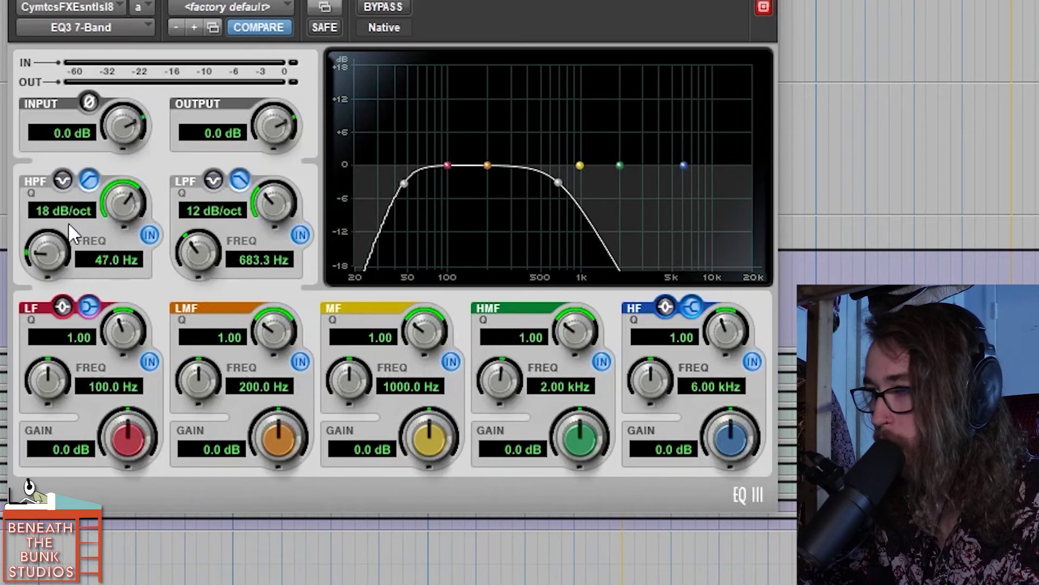
pyautogui.click(150, 235)
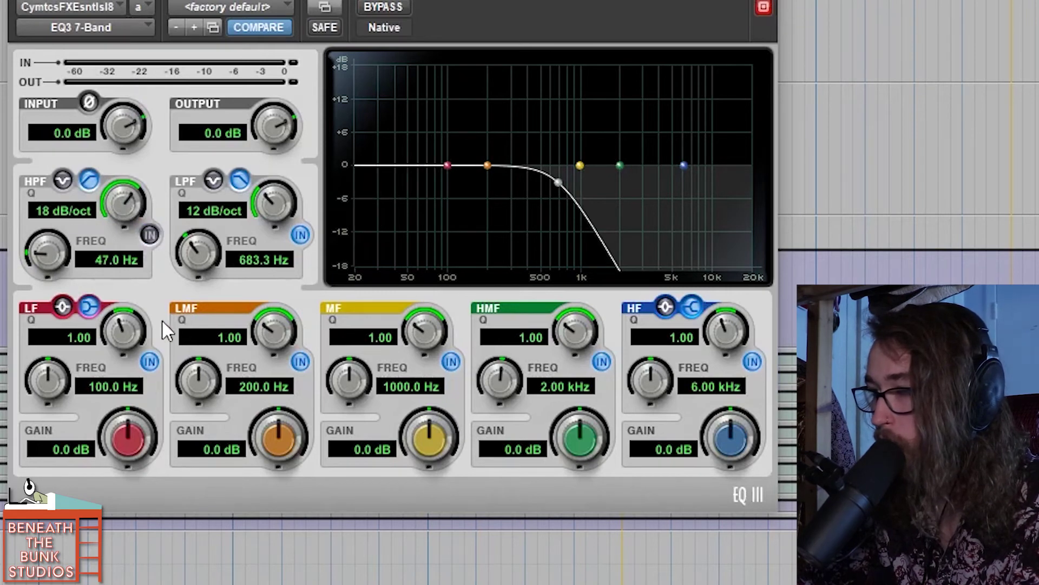
# Boost the EQ's low shelf by 2.5 dB at 206.3 Hz, enable the high-pass filter at 65.3 Hz, close the plug-in and stop playback.
pyautogui.moveTo(118, 439); pyautogui.dragTo(130, 409)
pyautogui.moveTo(57, 380); pyautogui.dragTo(61, 317)
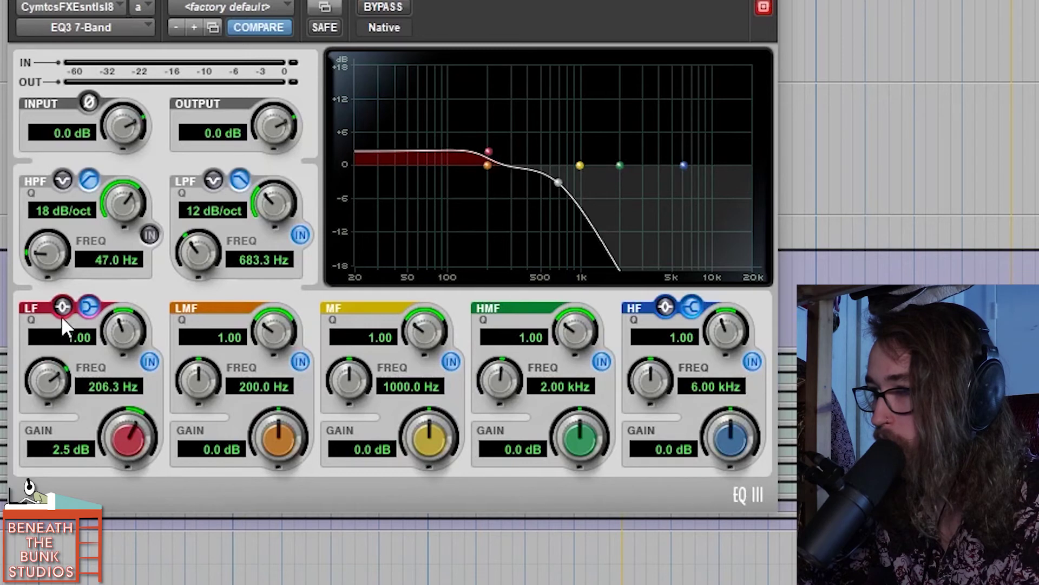
pyautogui.click(149, 234)
pyautogui.moveTo(49, 258); pyautogui.dragTo(52, 246)
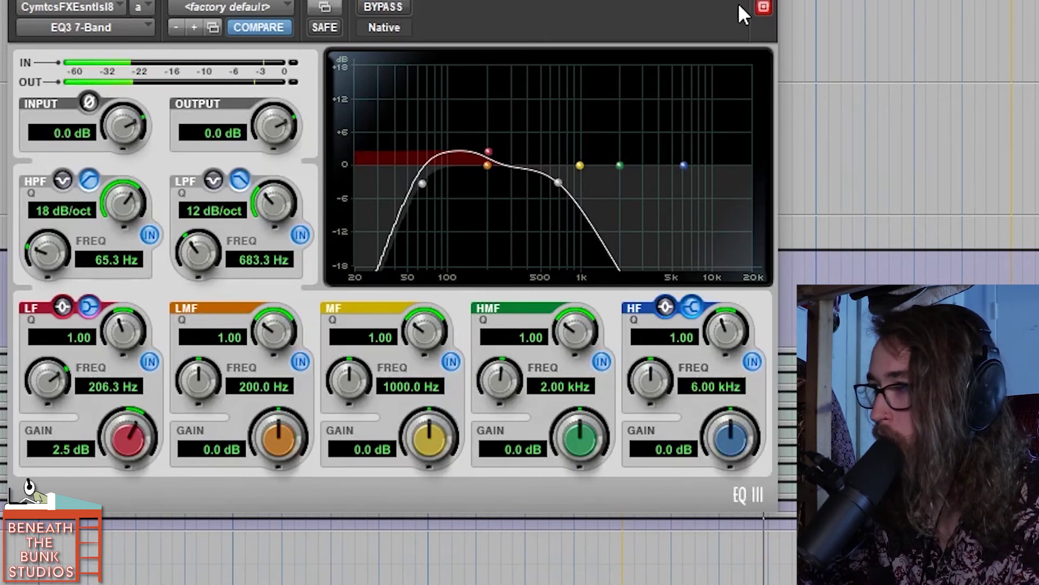
pyautogui.click(764, 7)
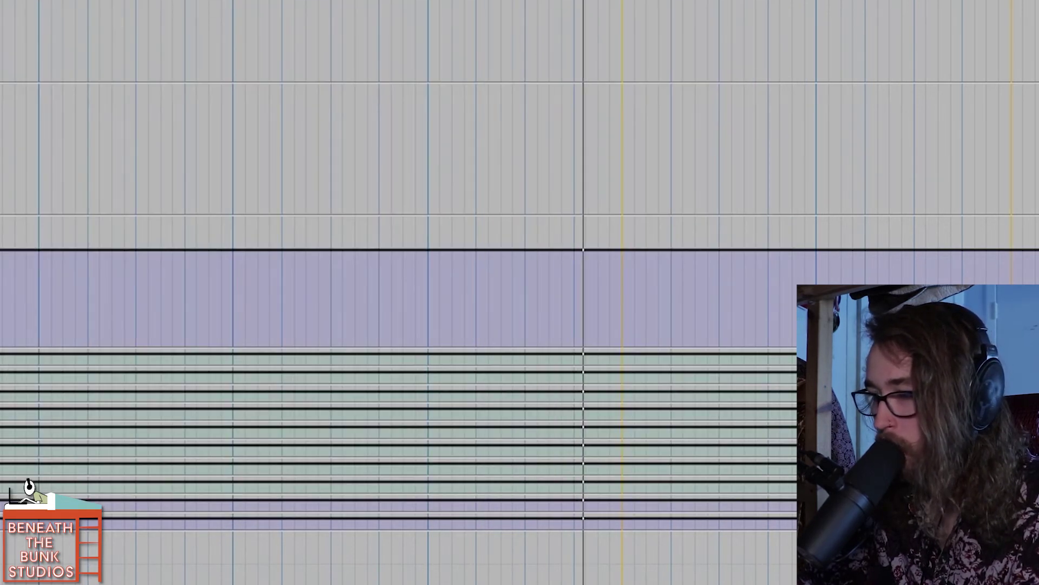
pyautogui.press('space')
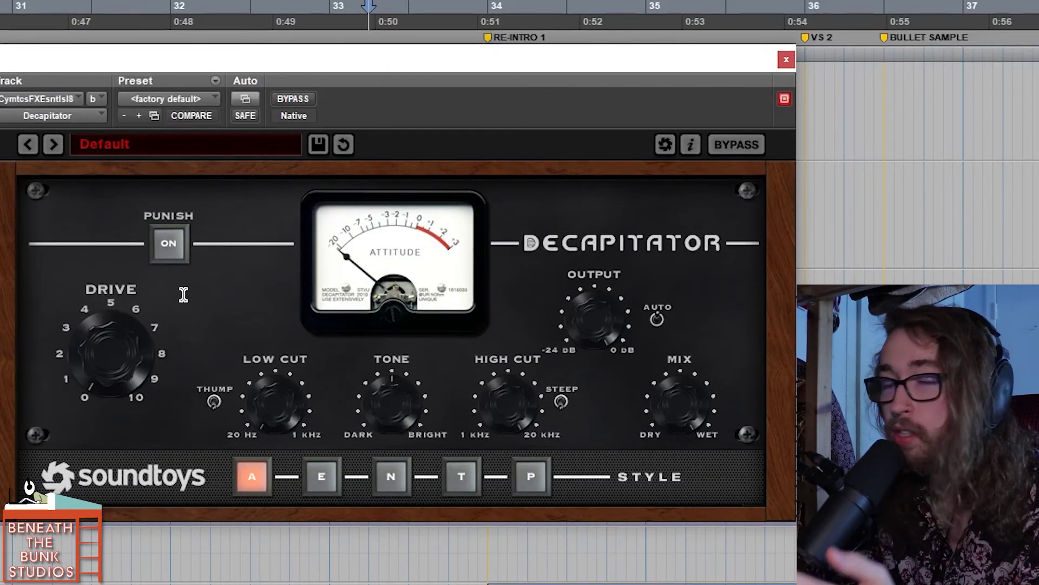
# Set the Decapitator's Drive on the Impact 8 track to about 8, compare it with bypass during playback, and close the plug-in.
pyautogui.moveTo(105, 330); pyautogui.dragTo(108, 327)
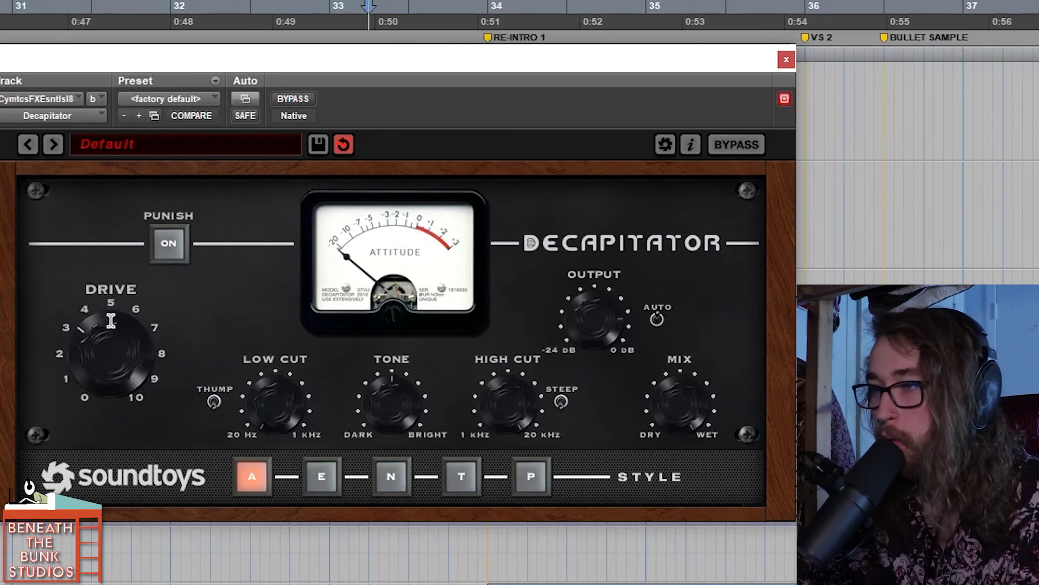
pyautogui.moveTo(122, 279); pyautogui.dragTo(128, 271)
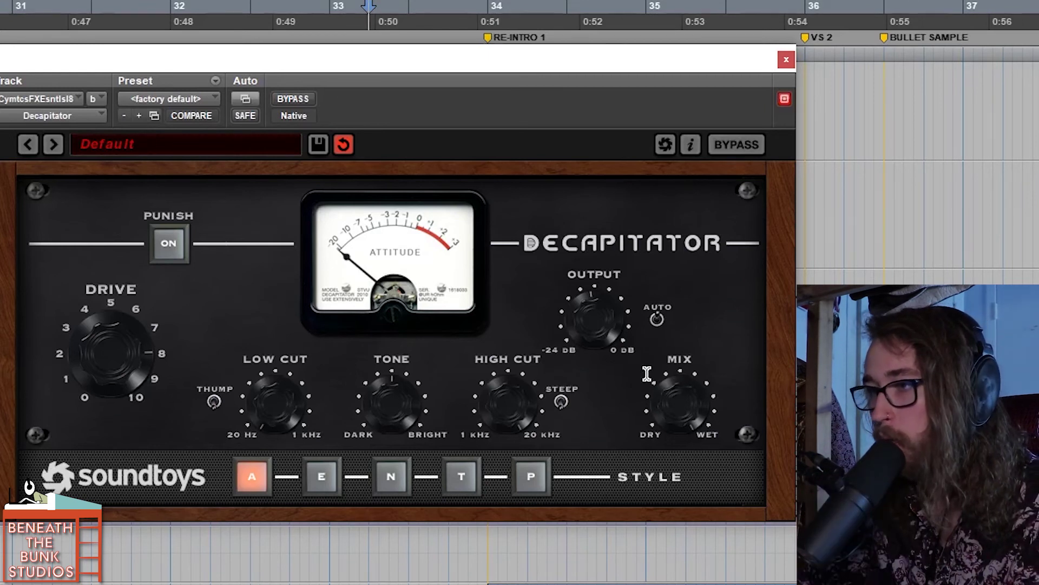
pyautogui.press('space')
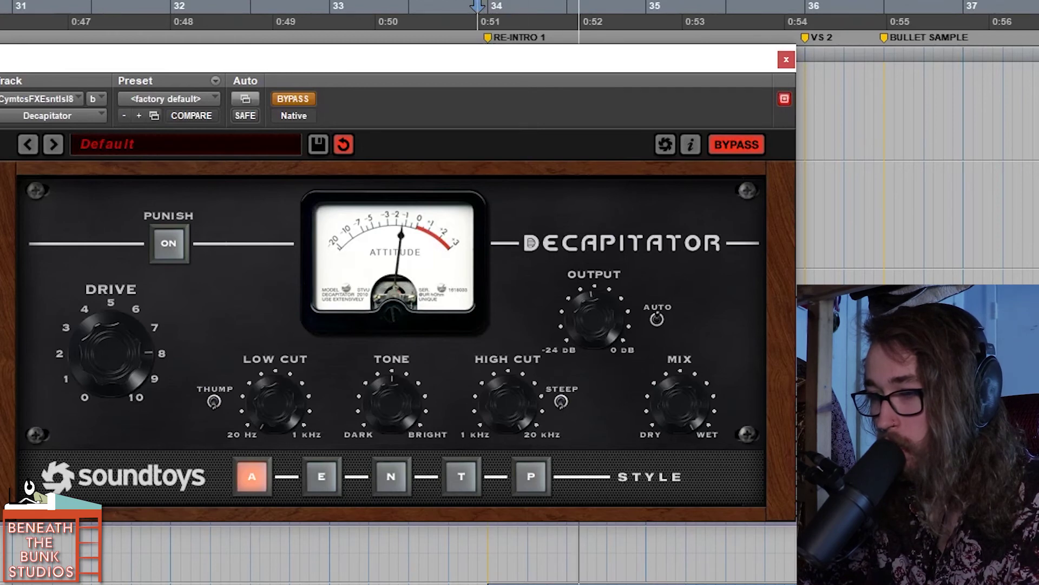
pyautogui.press('space')
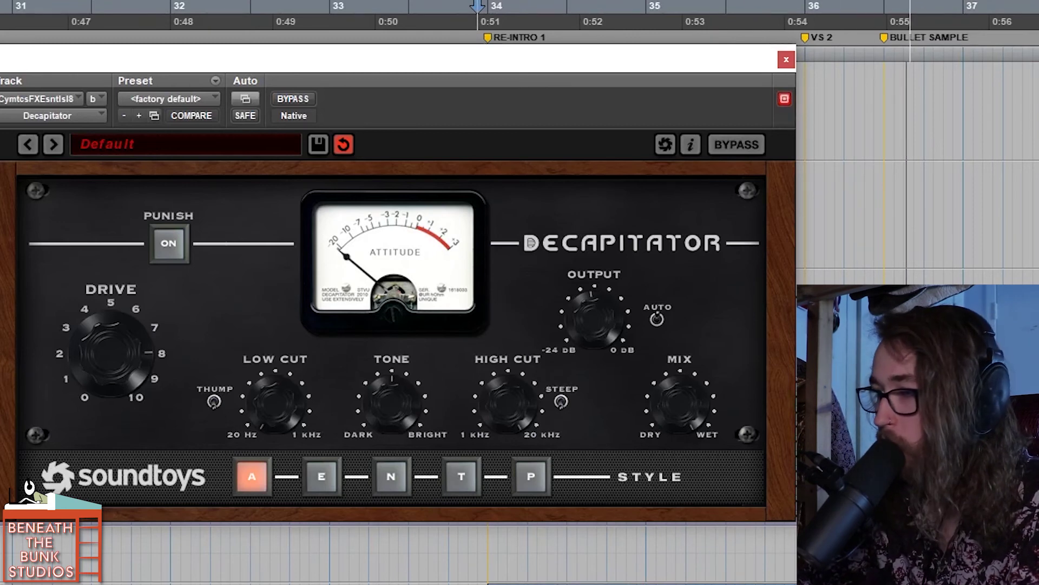
pyautogui.click(782, 59)
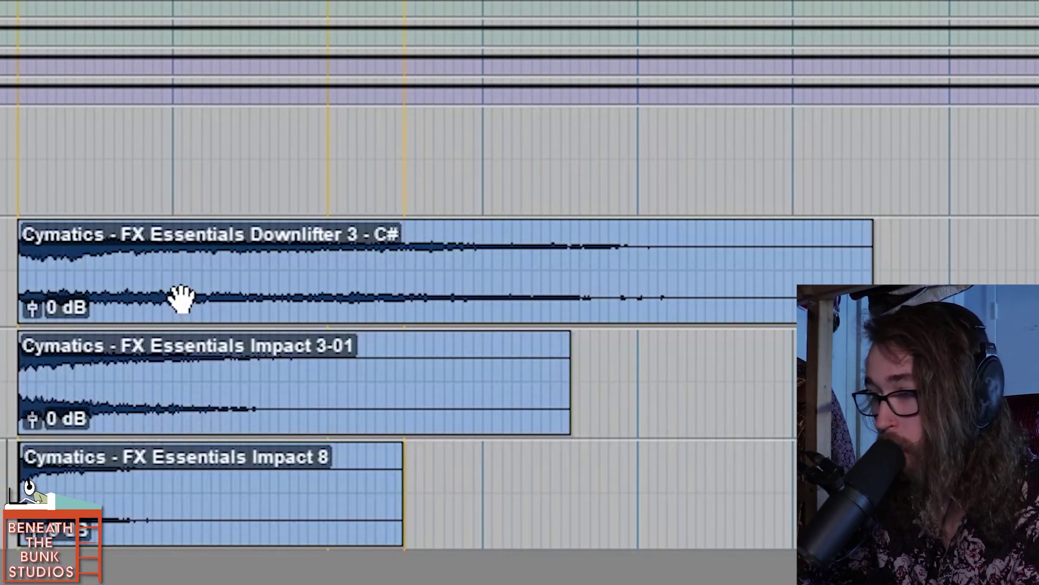
pyautogui.click(198, 411)
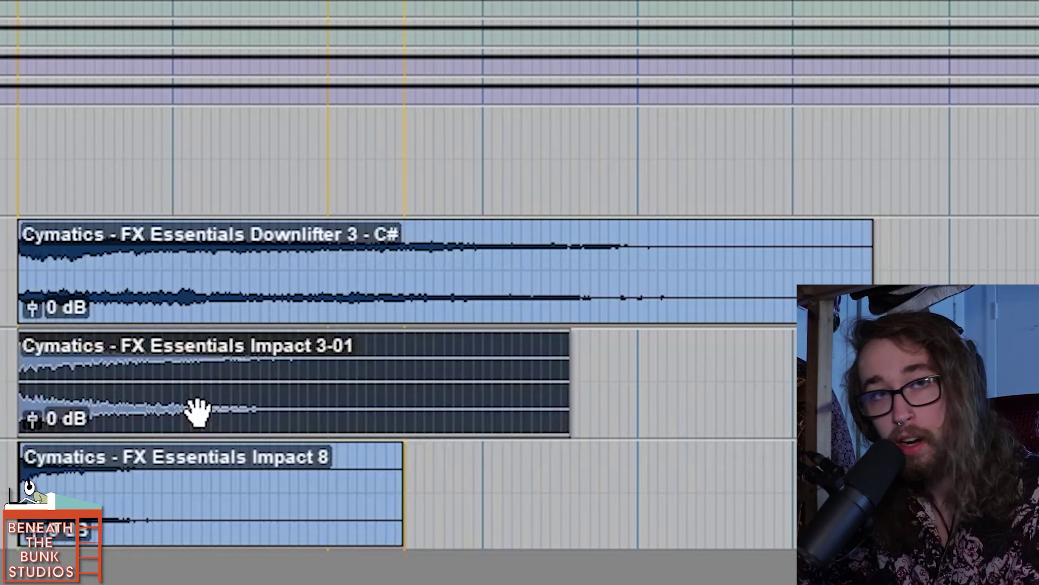
pyautogui.click(135, 528)
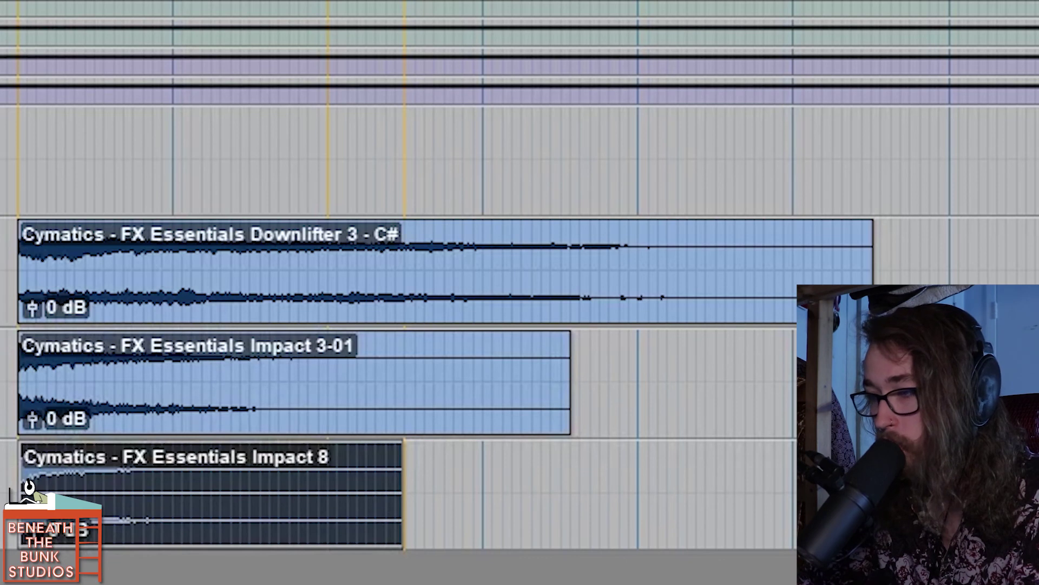
pyautogui.press('Return')
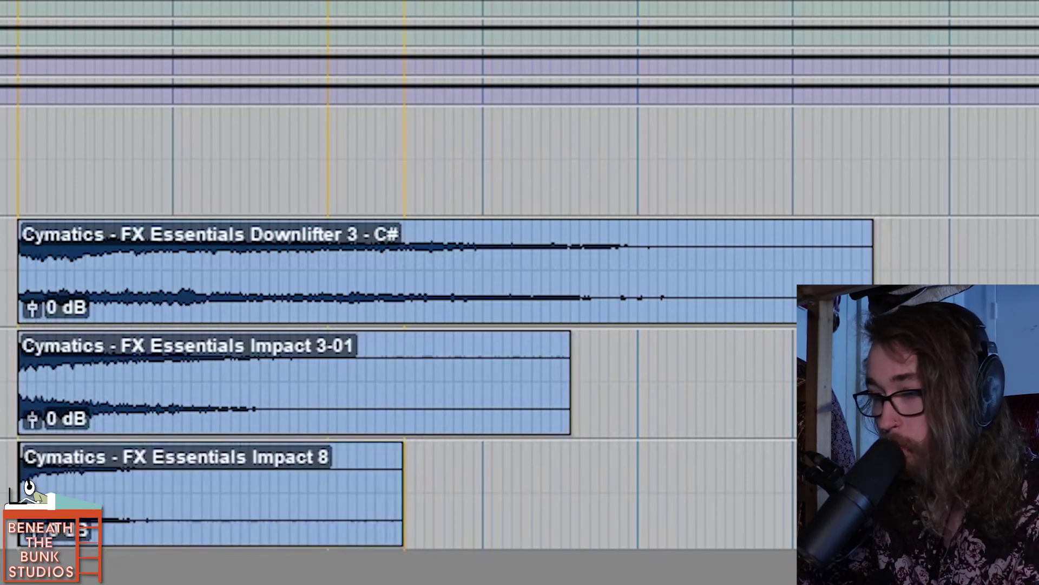